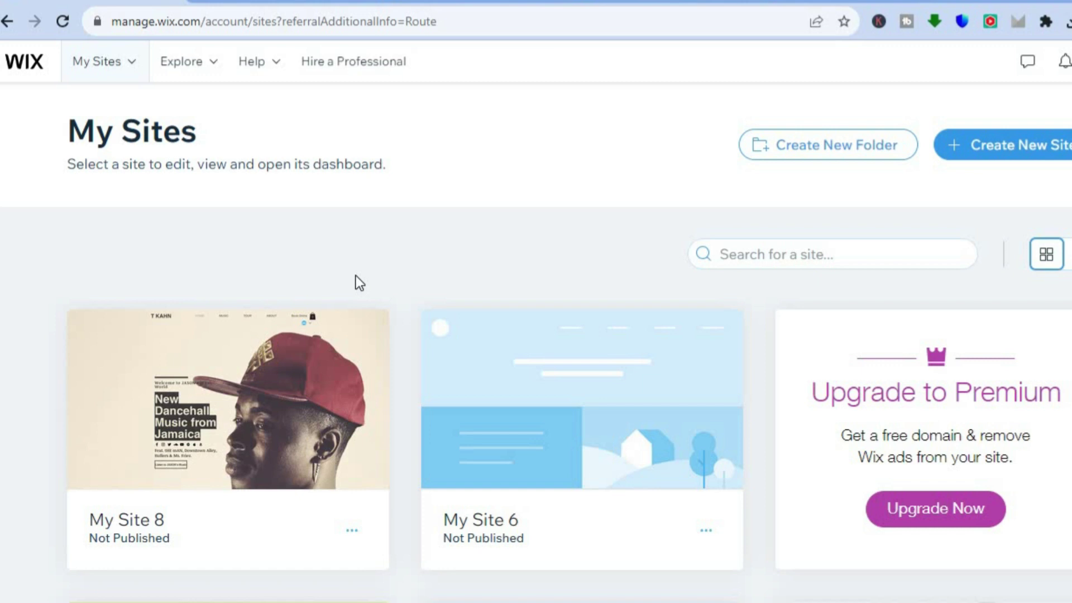
Create a new site, search 'sport' and set the website type to Sports Blogger
{"action": "left_click", "coordinate": [975, 159]}
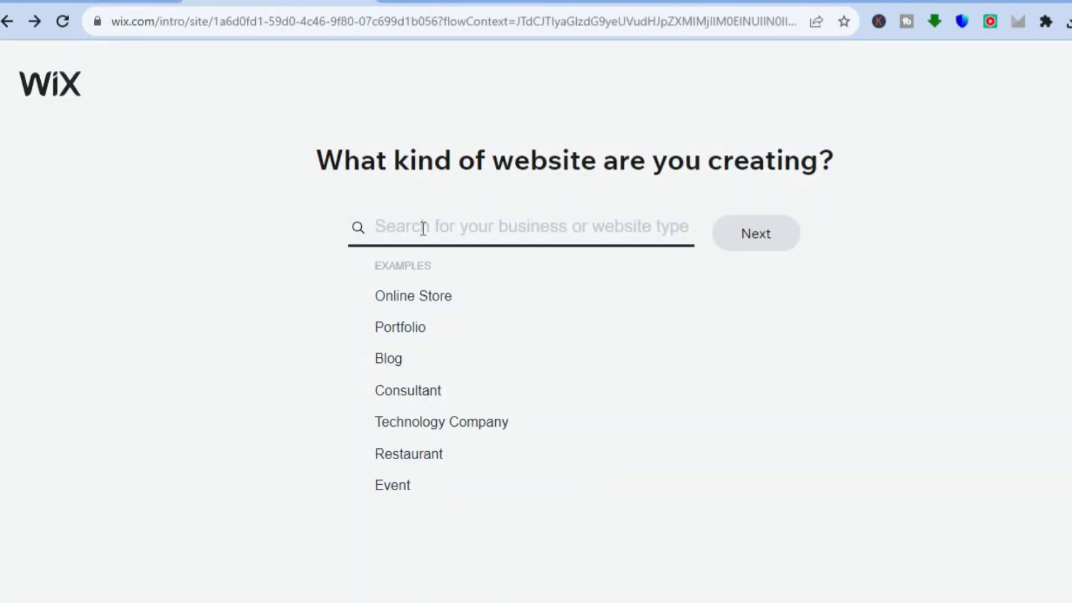
{"action": "left_click", "coordinate": [424, 230]}
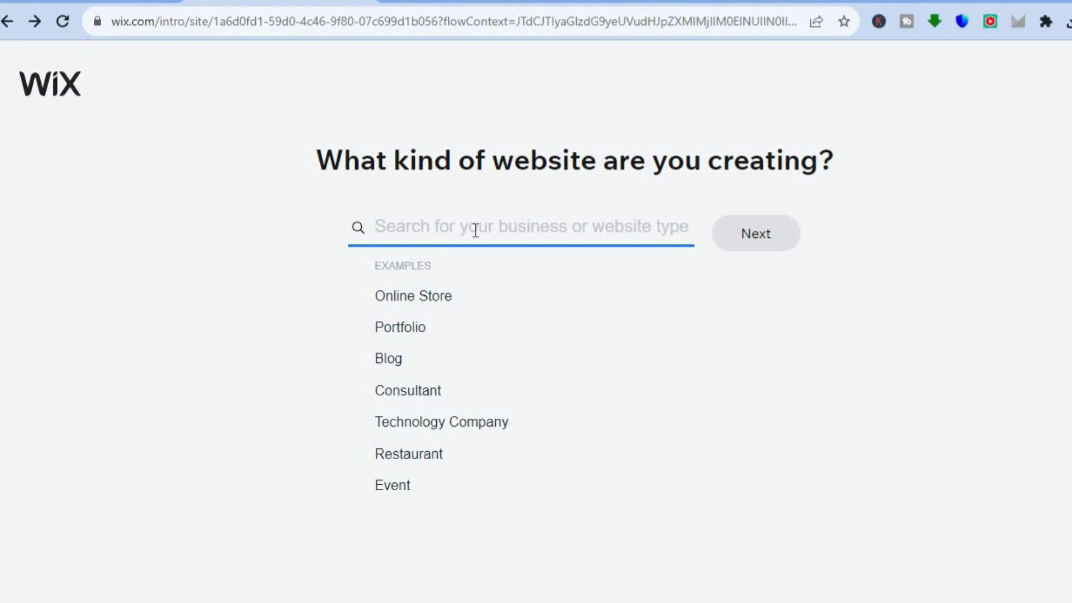
{"action": "type", "text": "s"}
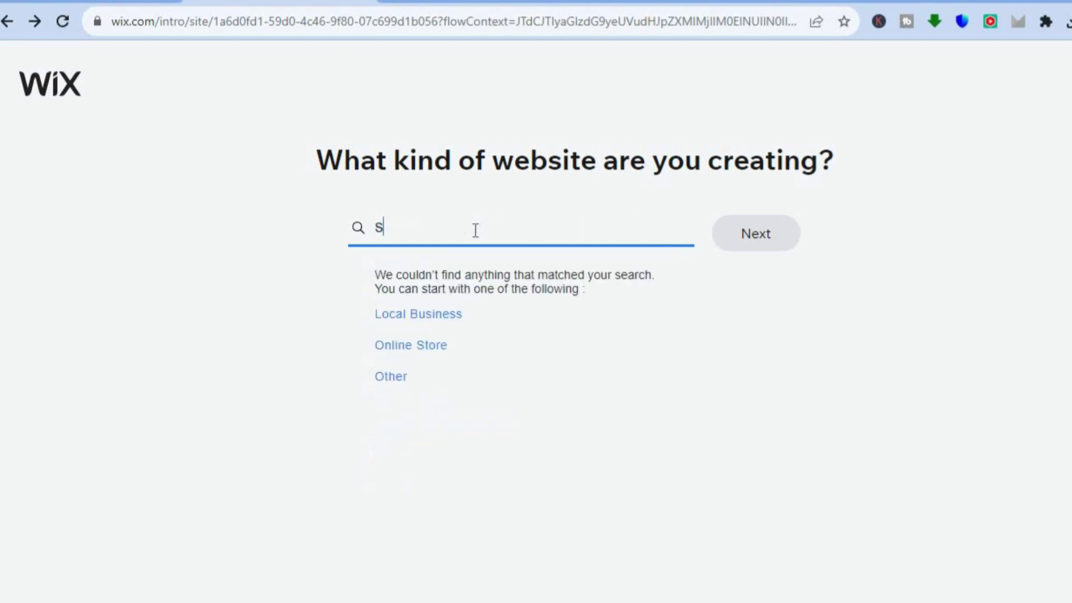
{"action": "type", "text": "port"}
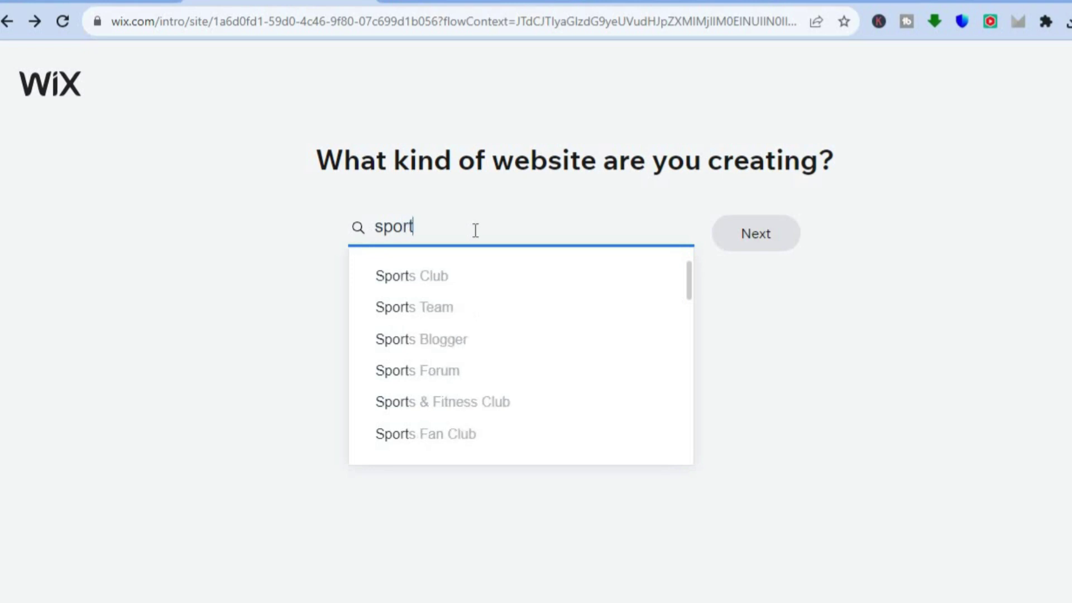
{"action": "left_click", "coordinate": [464, 341]}
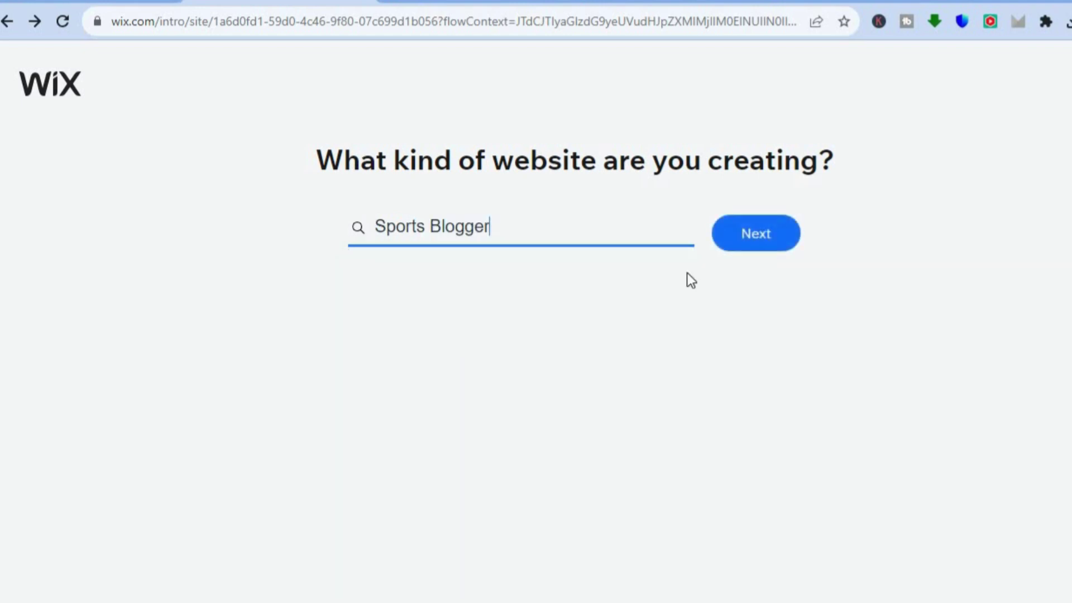
{"action": "left_click", "coordinate": [780, 240]}
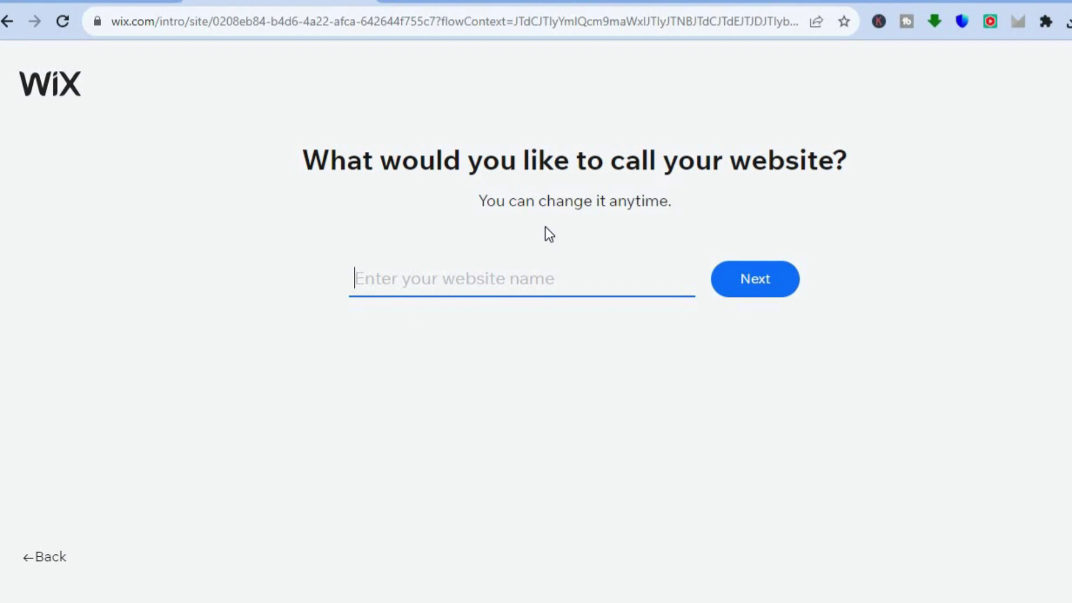
Name the website 'simply football' and continue
{"action": "type", "text": "s"}
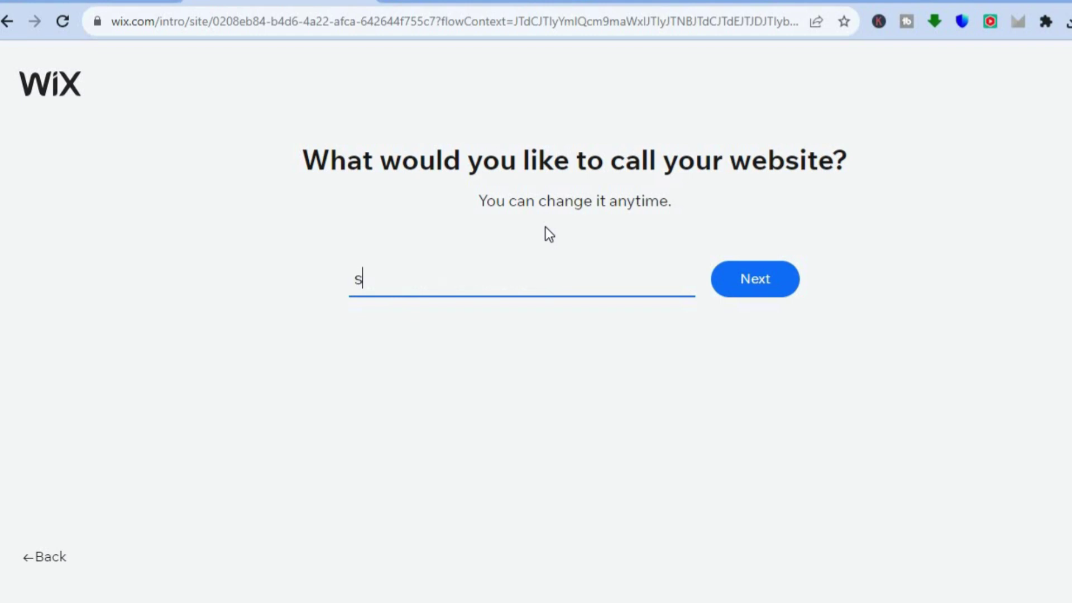
{"action": "type", "text": "imply footb"}
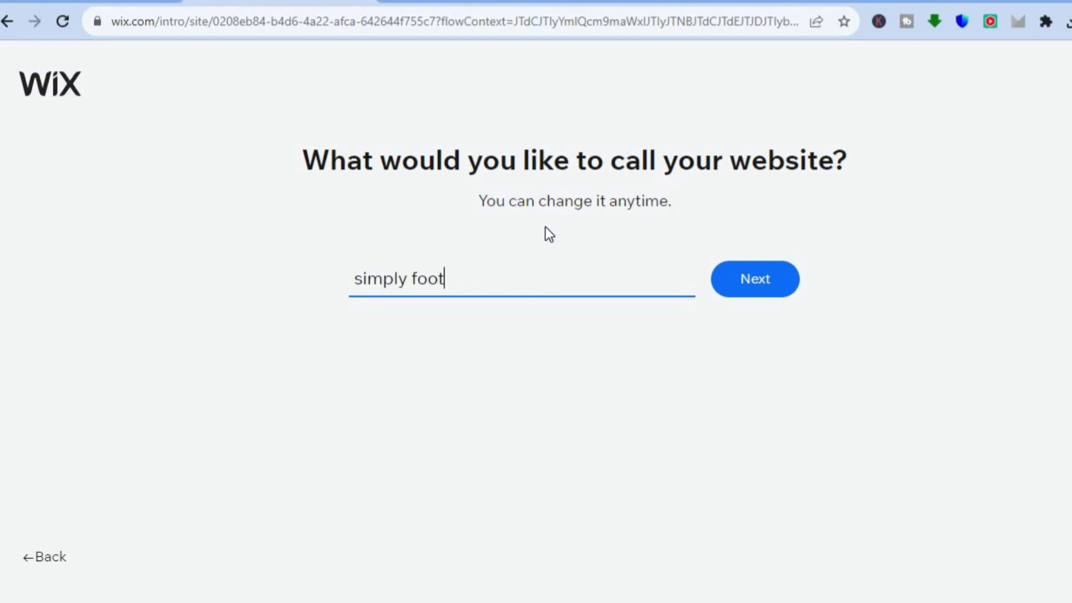
{"action": "type", "text": "all"}
{"action": "left_click", "coordinate": [759, 288]}
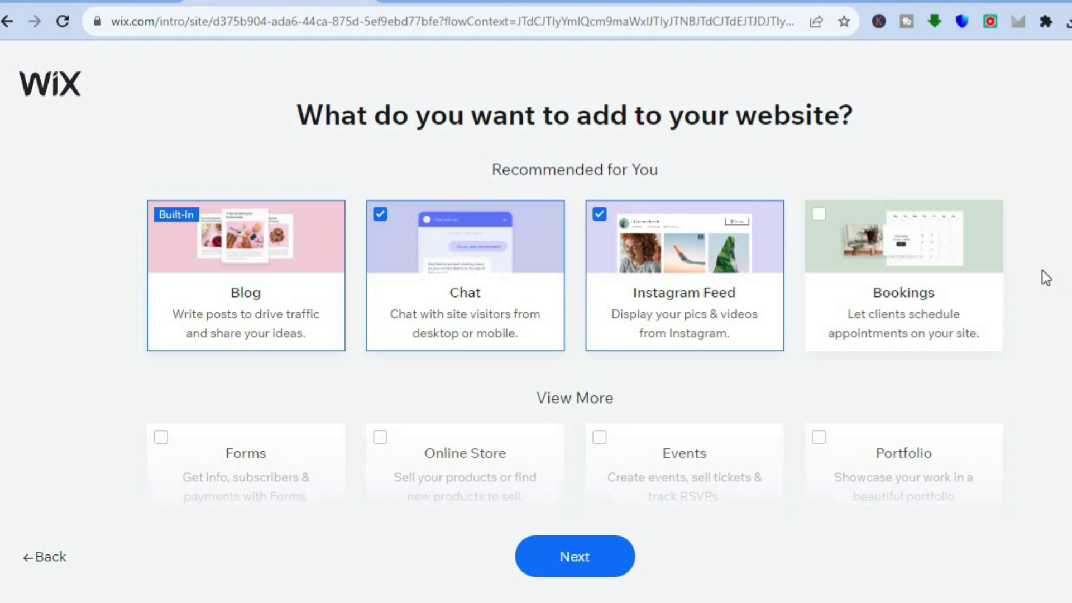
Add Events and Online Store to the site features, then choose to begin with a template
{"action": "scroll", "coordinate": [1042, 271], "scroll_direction": "down", "scroll_amount": 4}
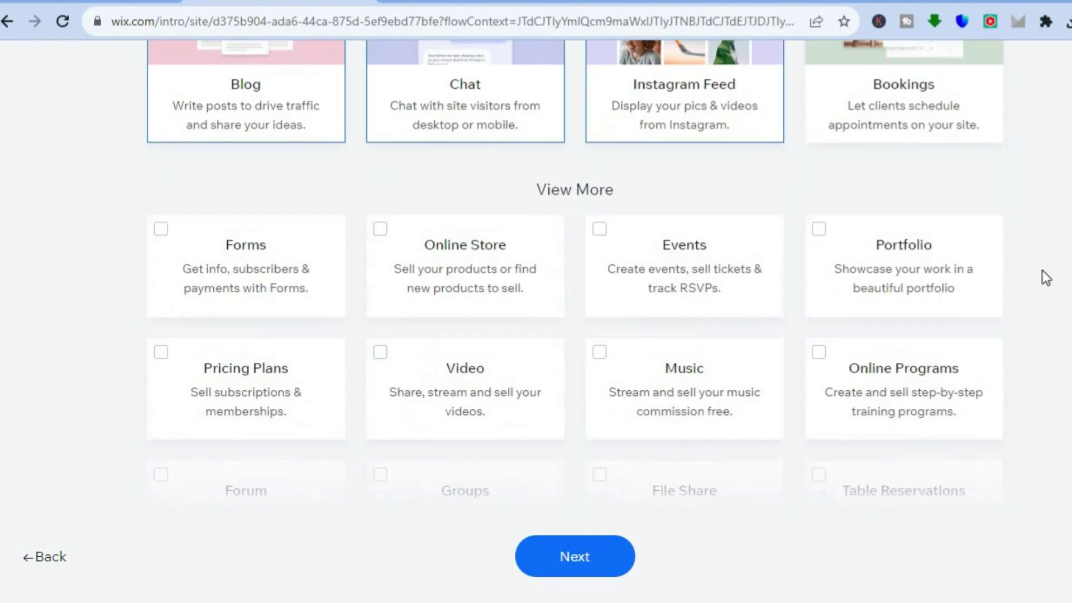
{"action": "scroll", "coordinate": [1042, 271], "scroll_direction": "down", "scroll_amount": 1}
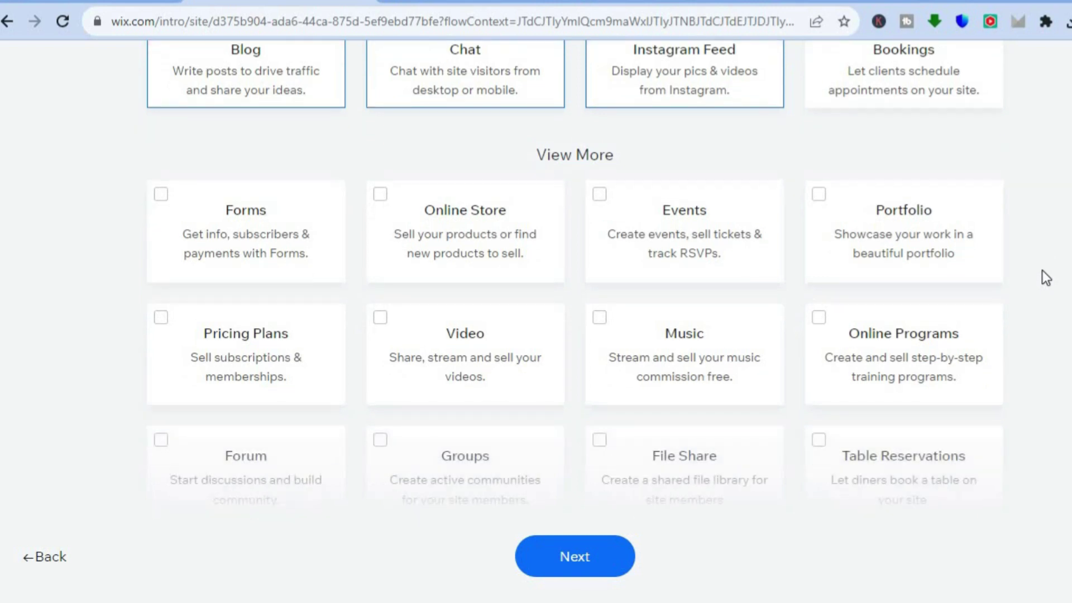
{"action": "scroll", "coordinate": [1041, 270], "scroll_direction": "down", "scroll_amount": 1}
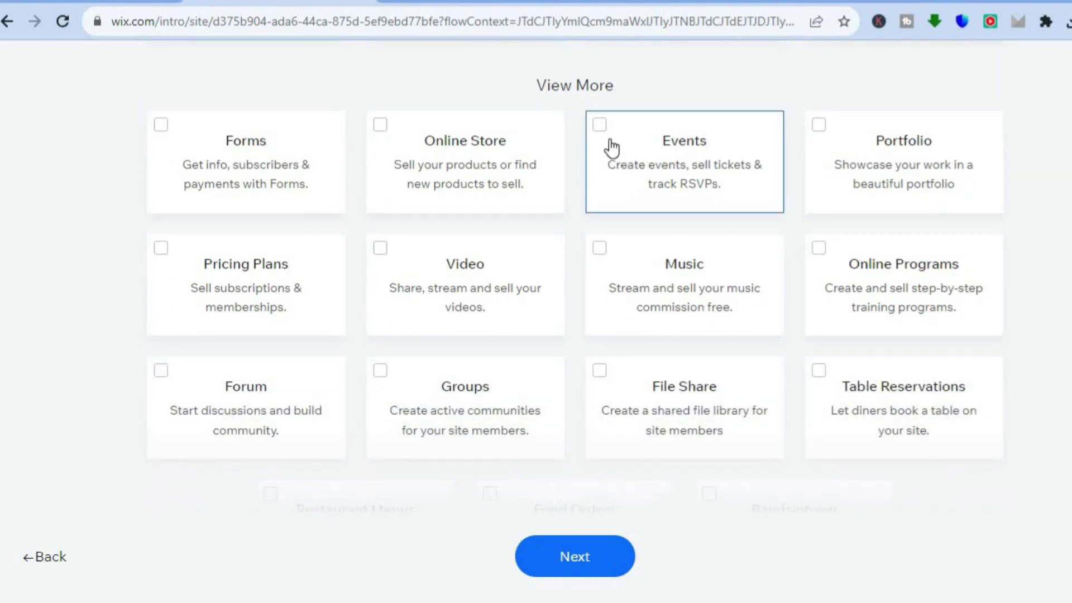
{"action": "left_click", "coordinate": [600, 124]}
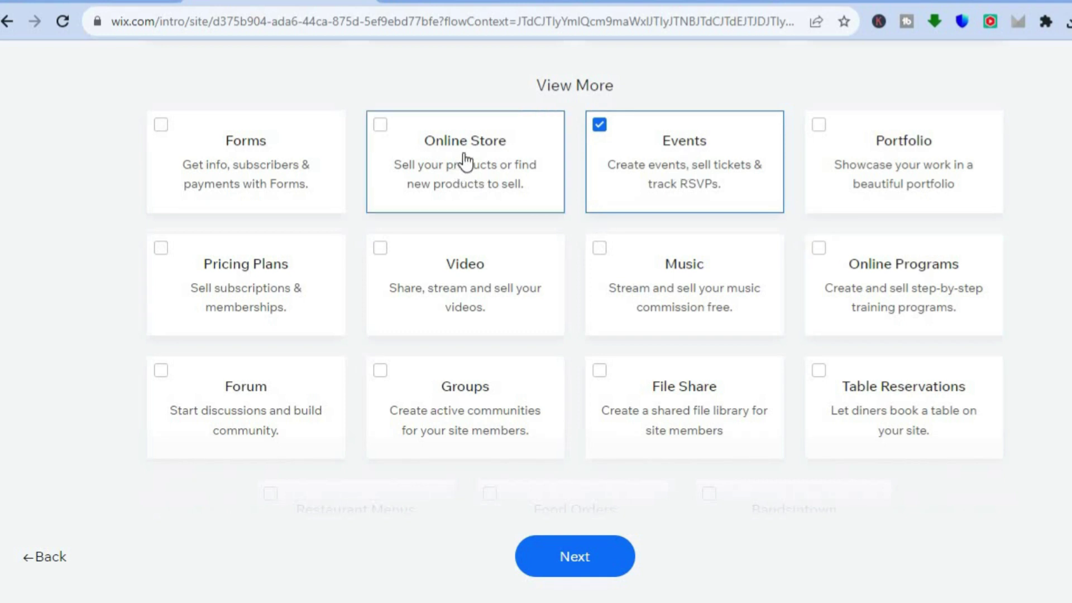
{"action": "left_click", "coordinate": [403, 149]}
{"action": "left_click", "coordinate": [609, 556]}
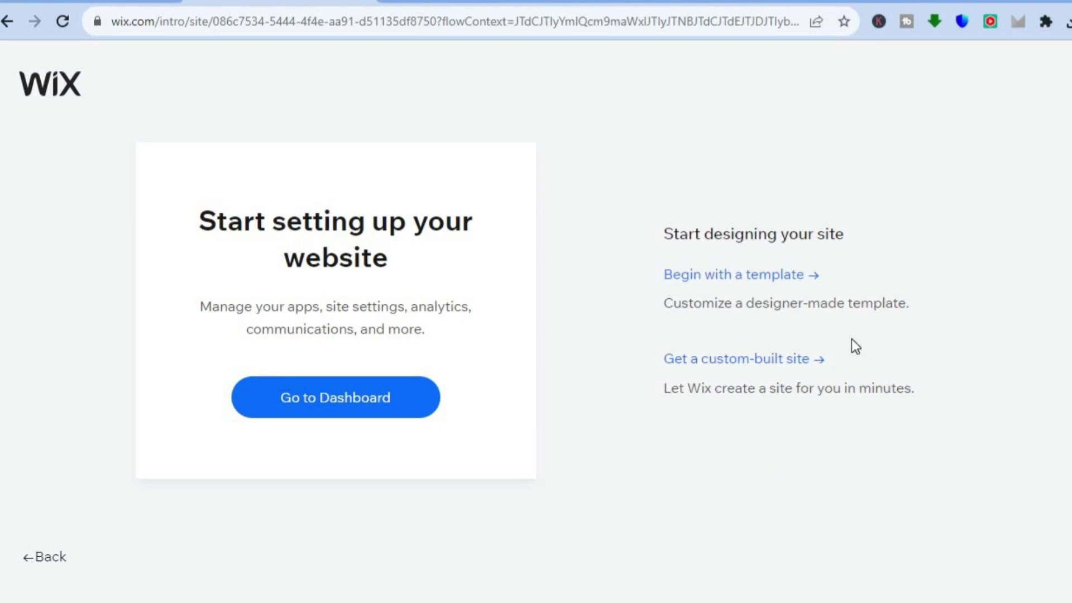
{"action": "left_click", "coordinate": [757, 282]}
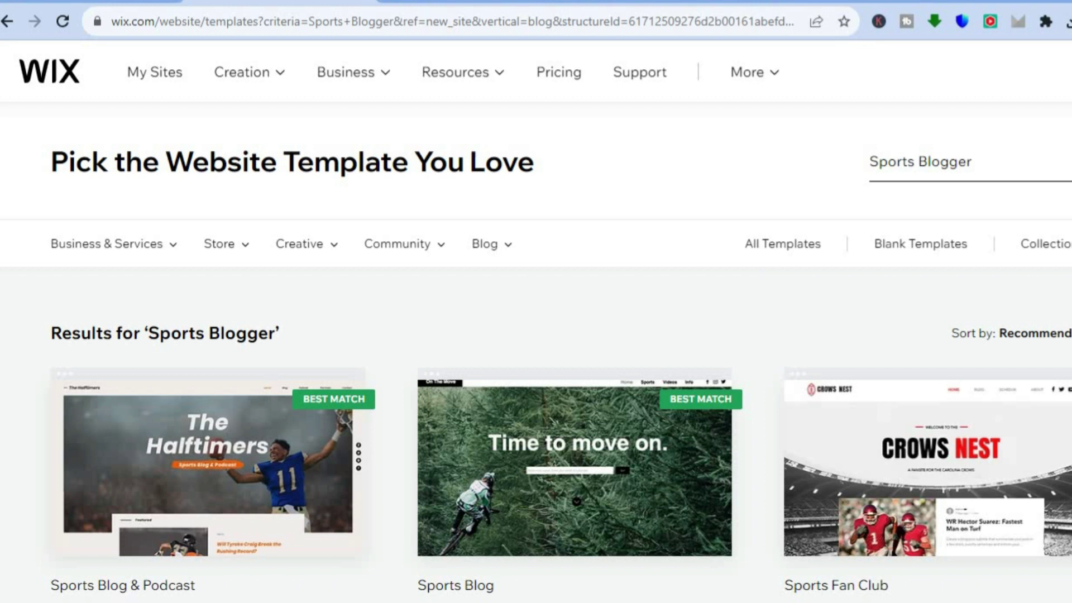
Browse the Sports Blogger templates and open Sports Blog & Podcast in the editor
{"action": "scroll", "coordinate": [536, 320], "scroll_direction": "down", "scroll_amount": 3}
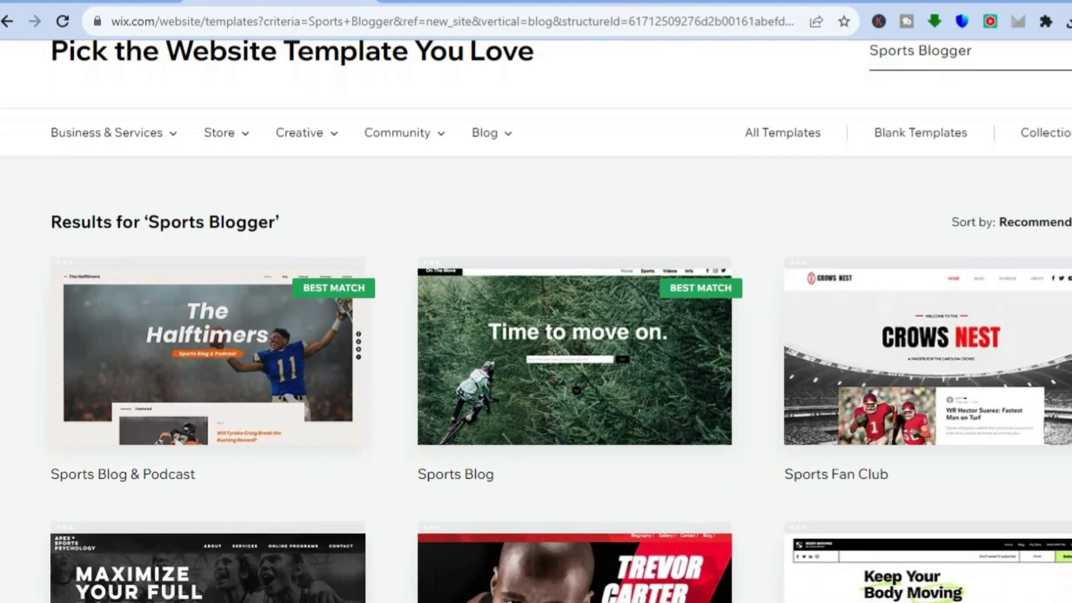
{"action": "scroll", "coordinate": [536, 320], "scroll_direction": "down", "scroll_amount": 7}
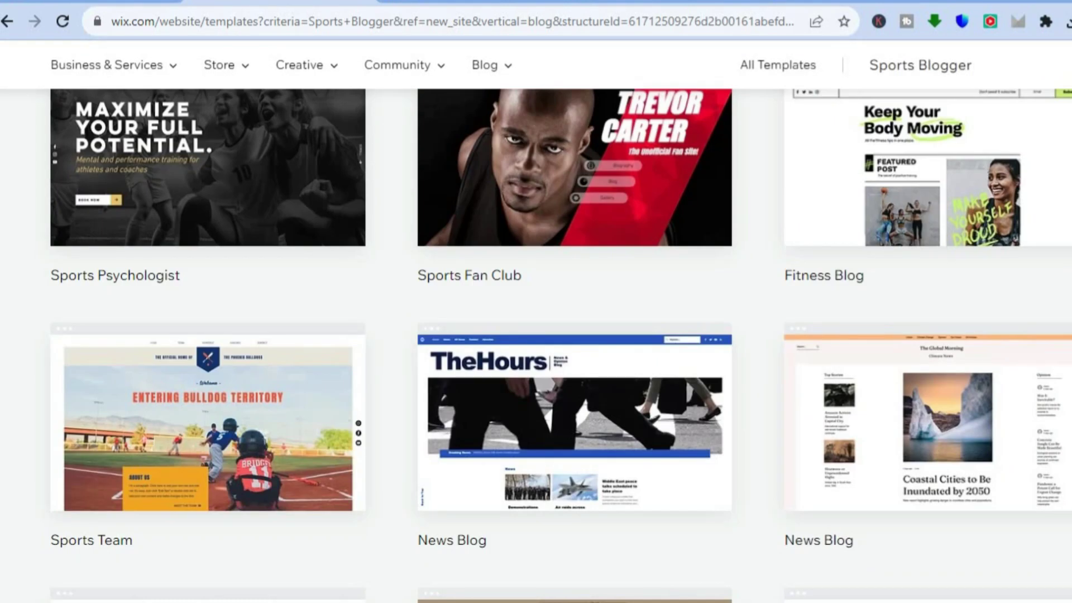
{"action": "scroll", "coordinate": [536, 319], "scroll_direction": "down", "scroll_amount": 10}
{"action": "scroll", "coordinate": [535, 319], "scroll_direction": "down", "scroll_amount": 2}
{"action": "scroll", "coordinate": [535, 320], "scroll_direction": "up", "scroll_amount": 10}
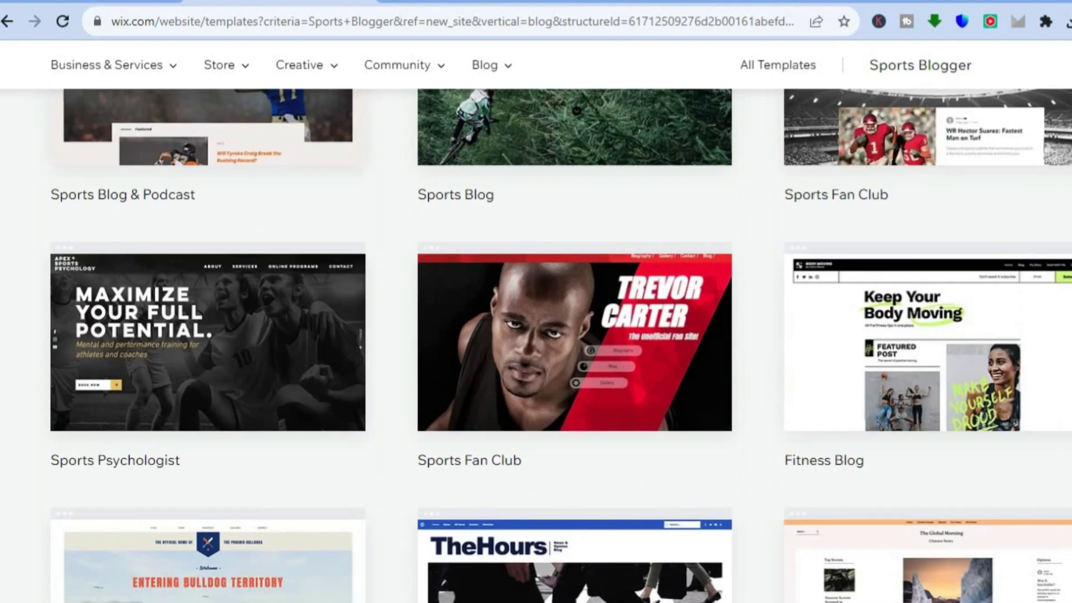
{"action": "scroll", "coordinate": [564, 273], "scroll_direction": "up", "scroll_amount": 3}
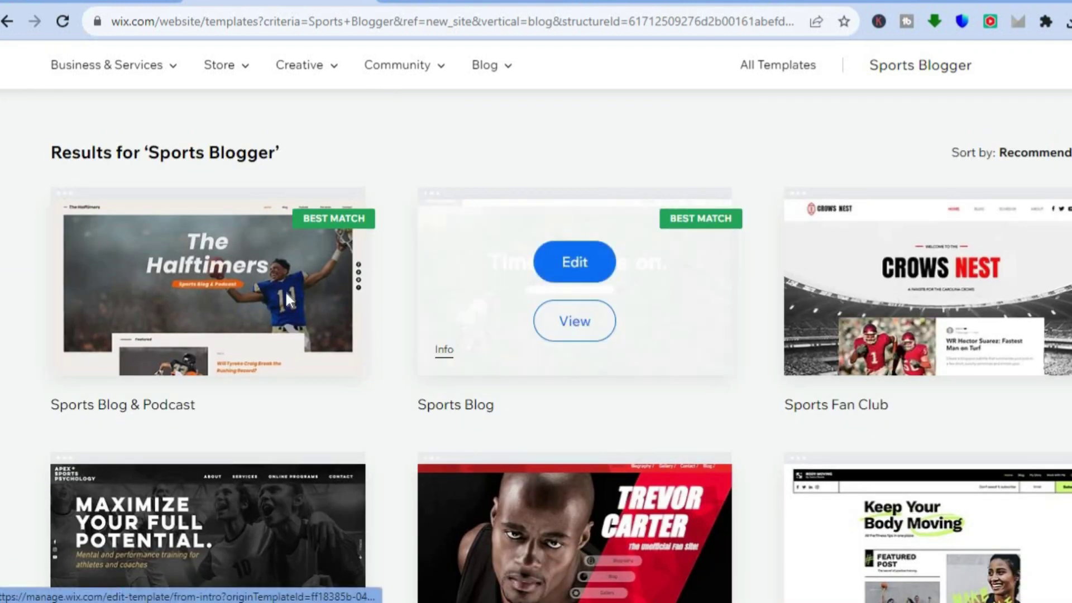
{"action": "mouse_move", "coordinate": [316, 297]}
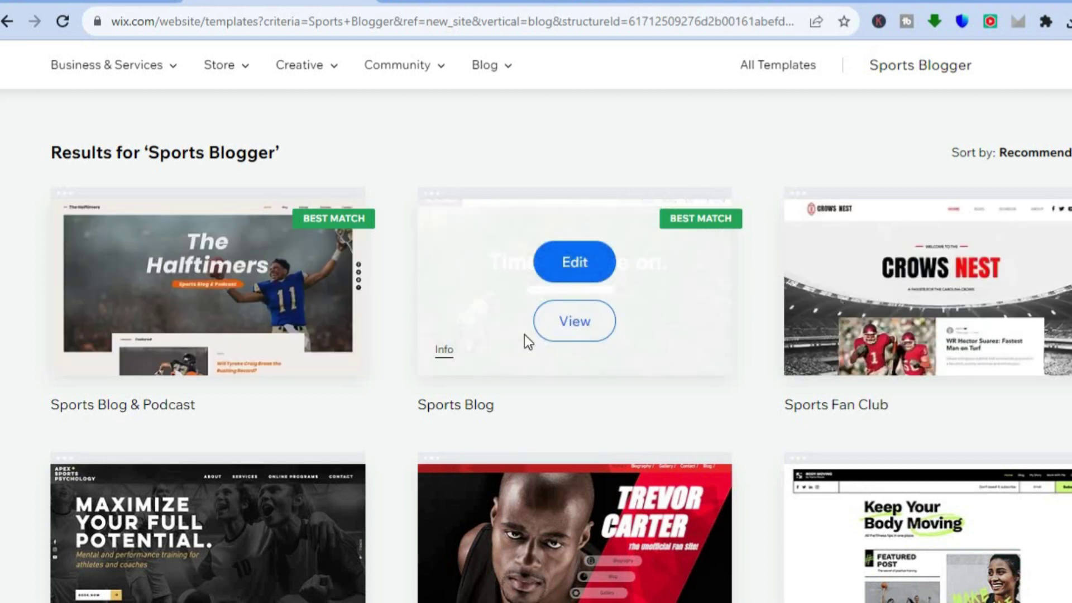
{"action": "mouse_move", "coordinate": [256, 318]}
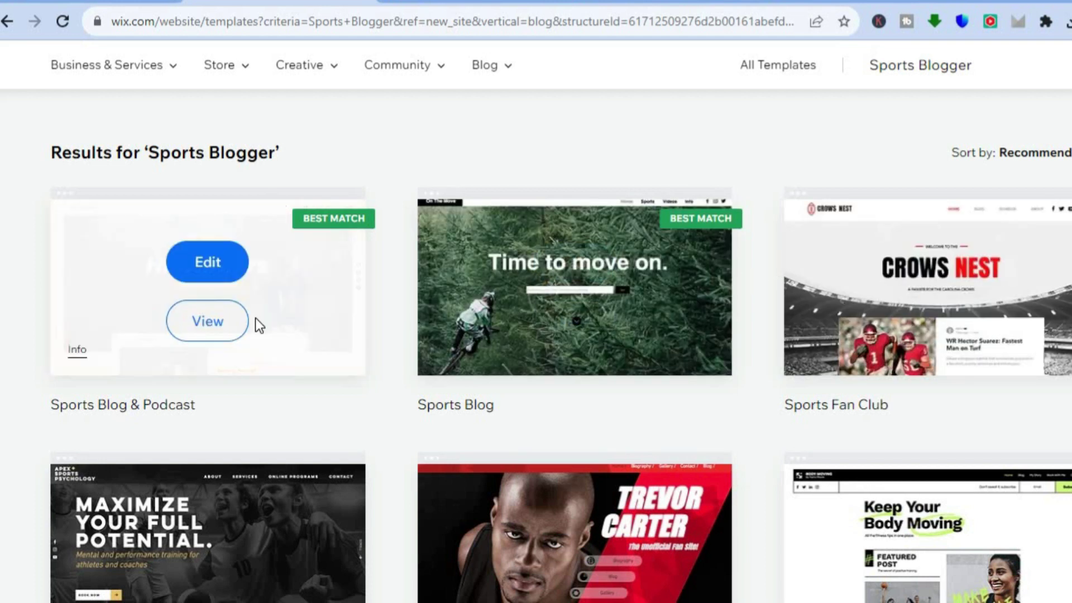
{"action": "left_click", "coordinate": [205, 265]}
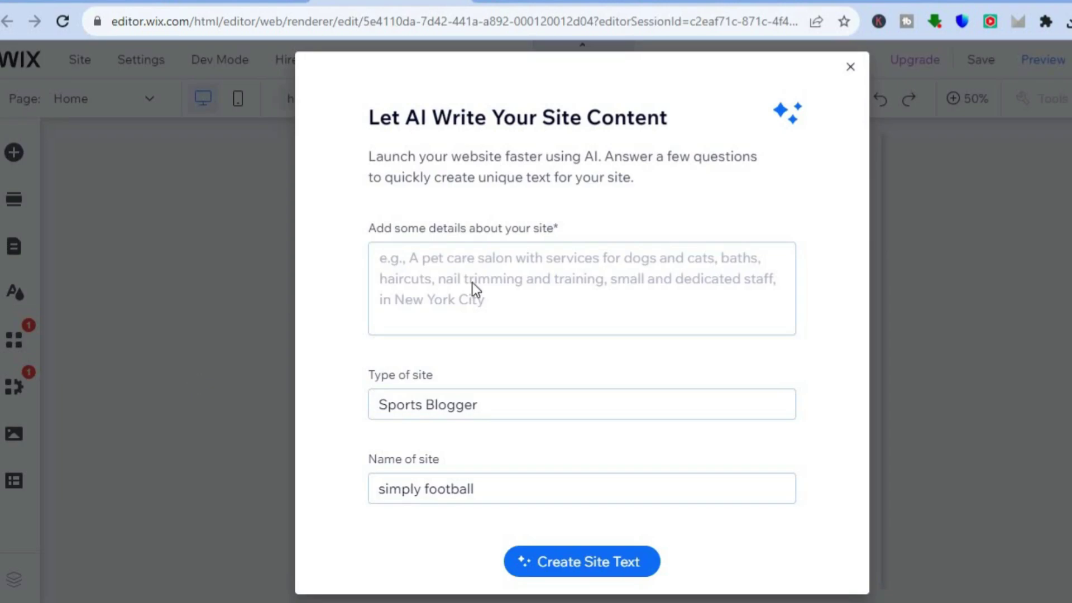
{"action": "left_click", "coordinate": [413, 265]}
{"action": "left_click", "coordinate": [849, 68]}
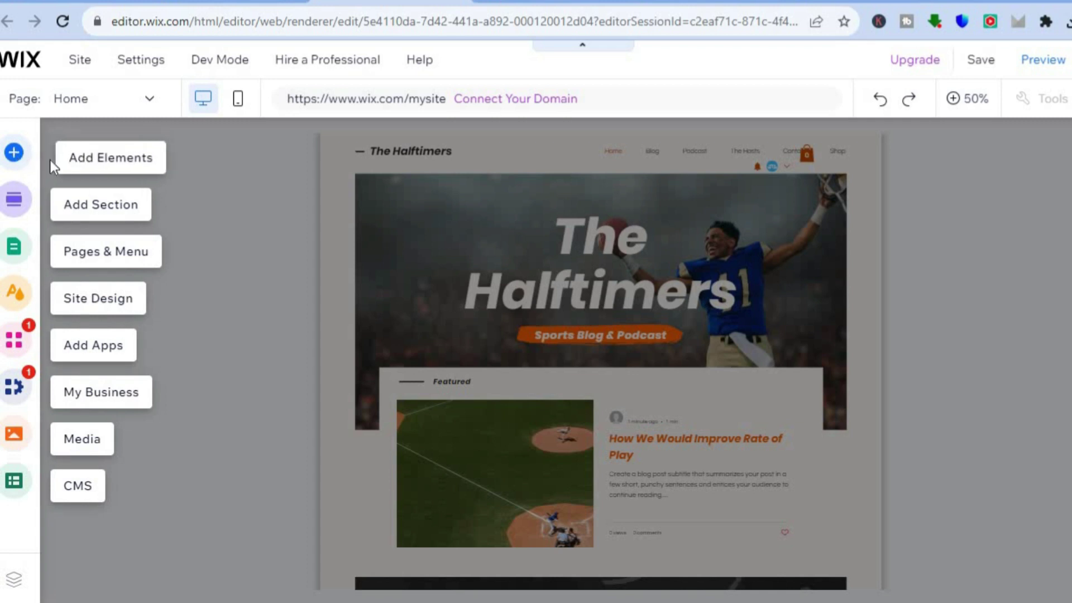
{"action": "left_click", "coordinate": [16, 156]}
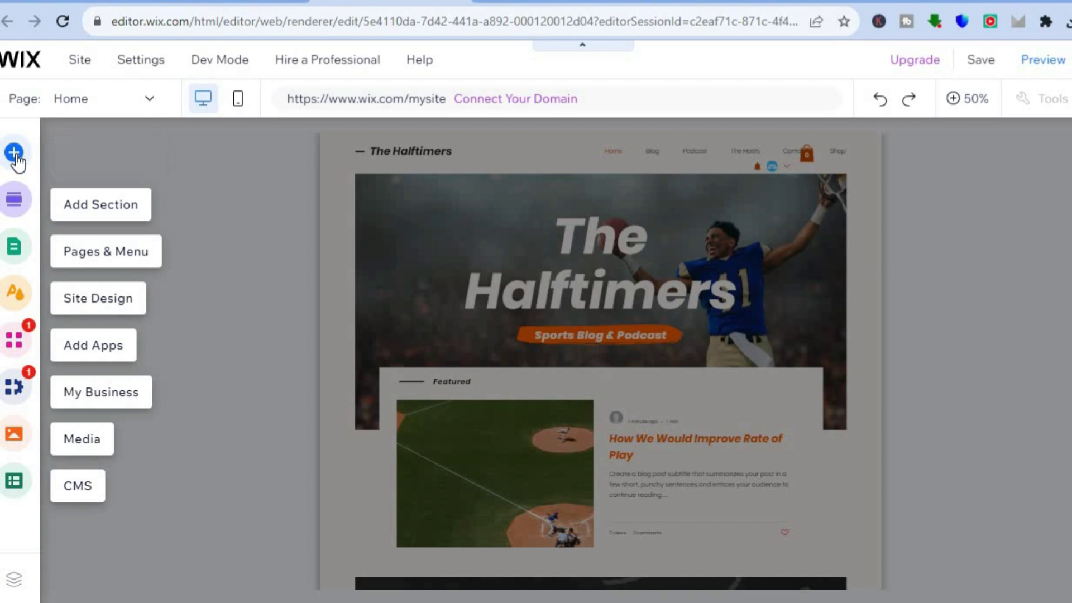
{"action": "left_click", "coordinate": [16, 155]}
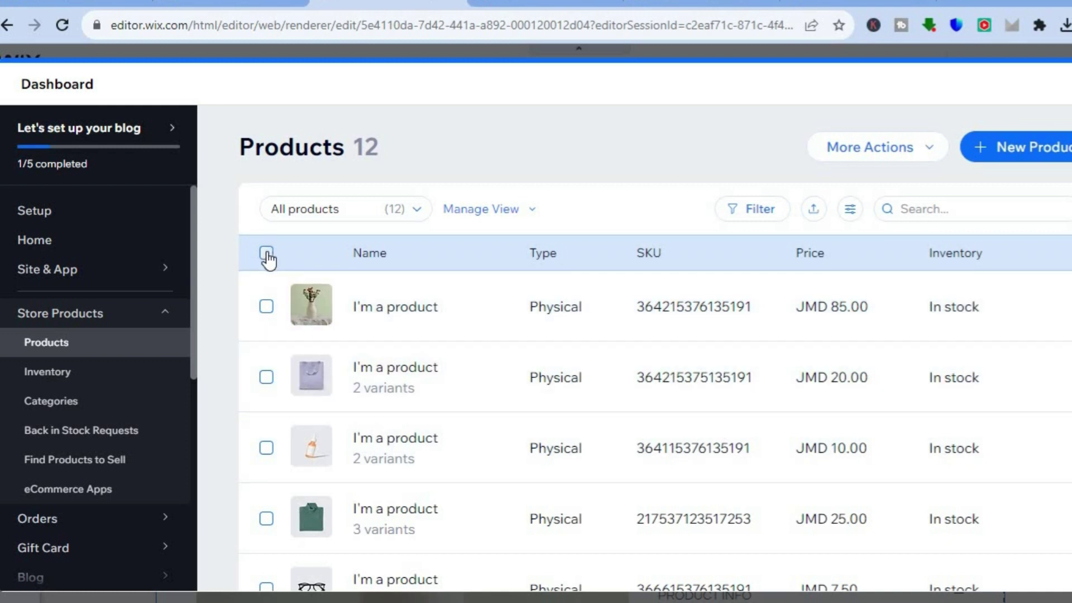
Delete all 12 sample products and start a new digital file product
{"action": "left_click", "coordinate": [267, 254]}
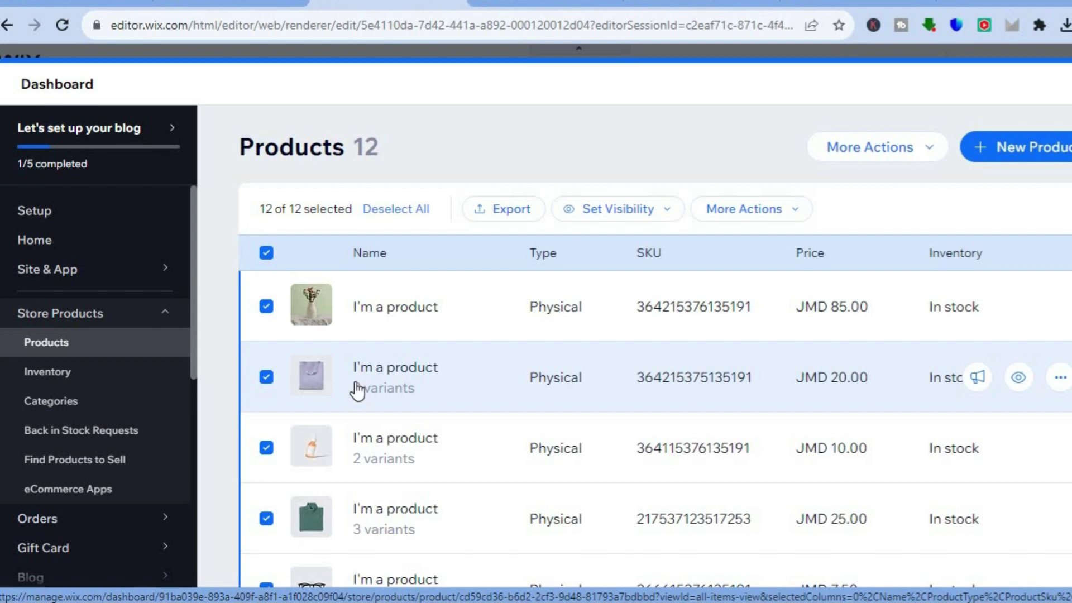
{"action": "left_click", "coordinate": [796, 210]}
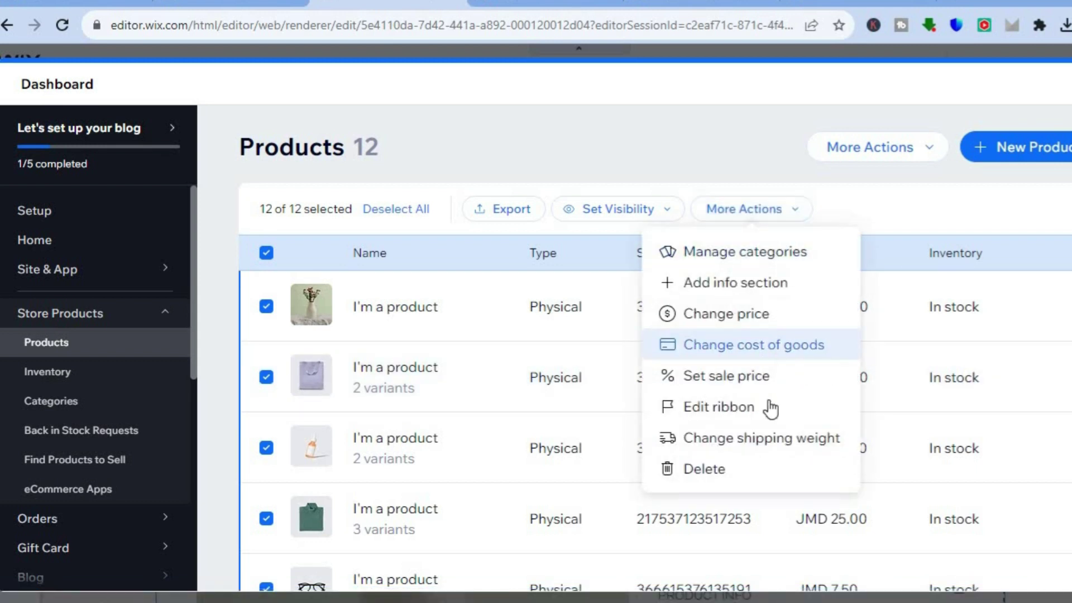
{"action": "left_click", "coordinate": [752, 474]}
{"action": "left_click", "coordinate": [796, 425]}
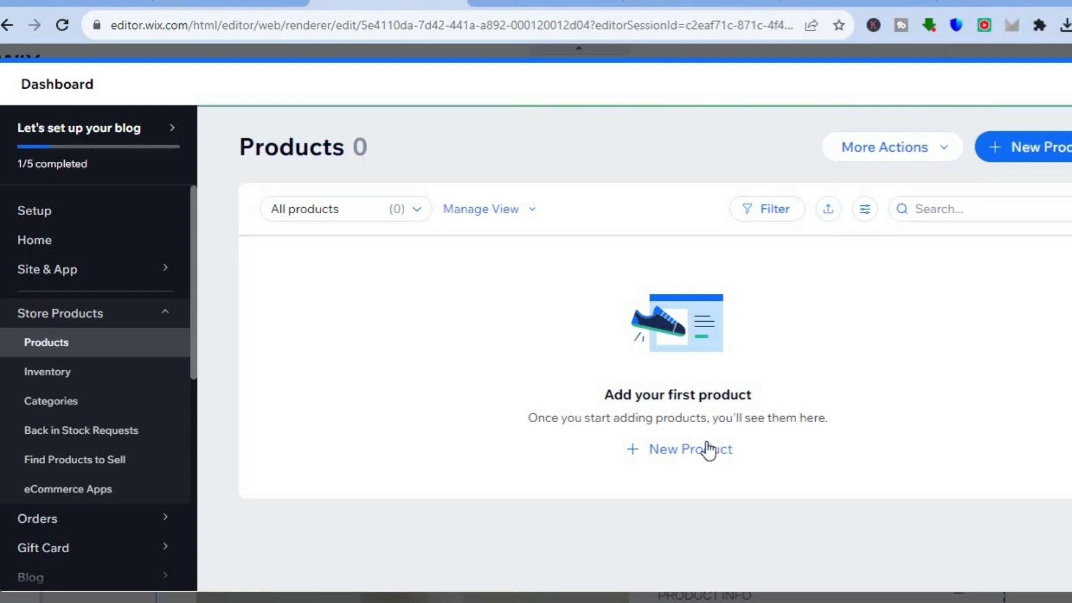
{"action": "left_click", "coordinate": [1022, 156]}
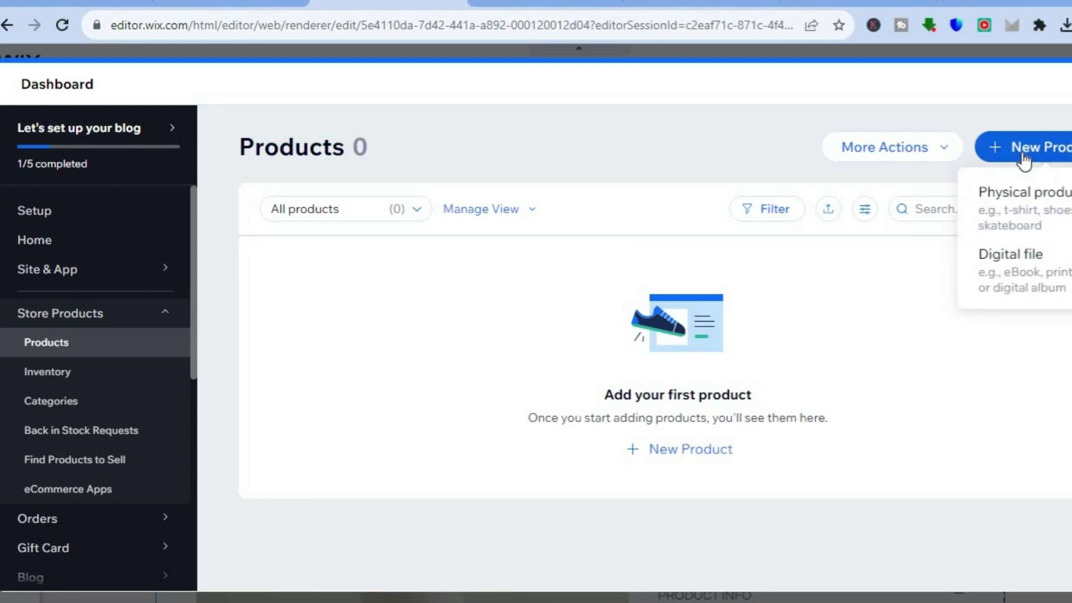
{"action": "left_click", "coordinate": [1020, 270]}
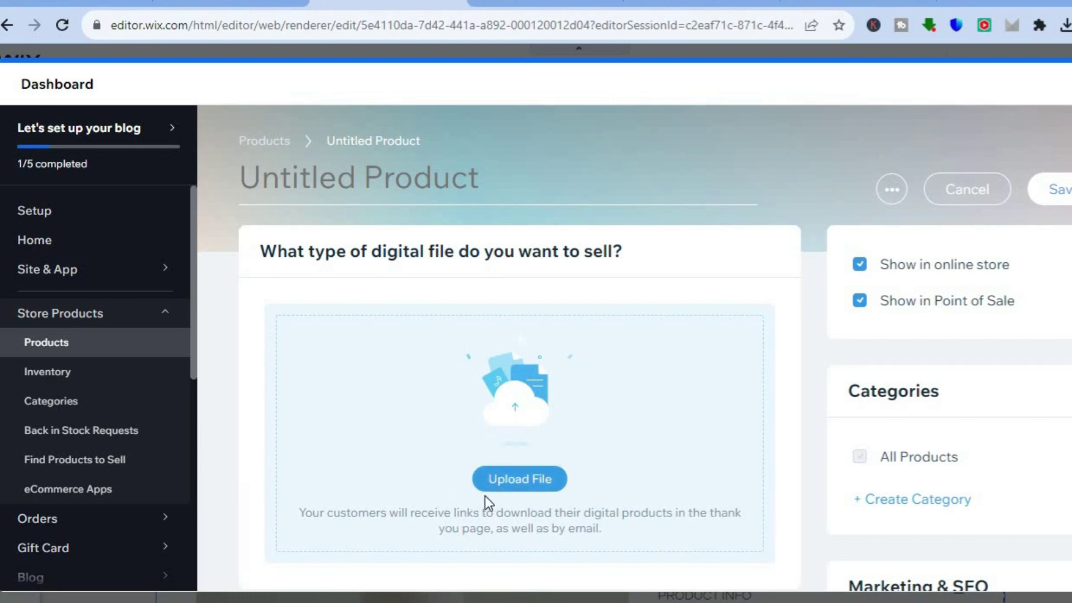
Upload Black and White Sports Football Ticket.jpg and attach it as the product's downloadable image
{"action": "left_click", "coordinate": [533, 481]}
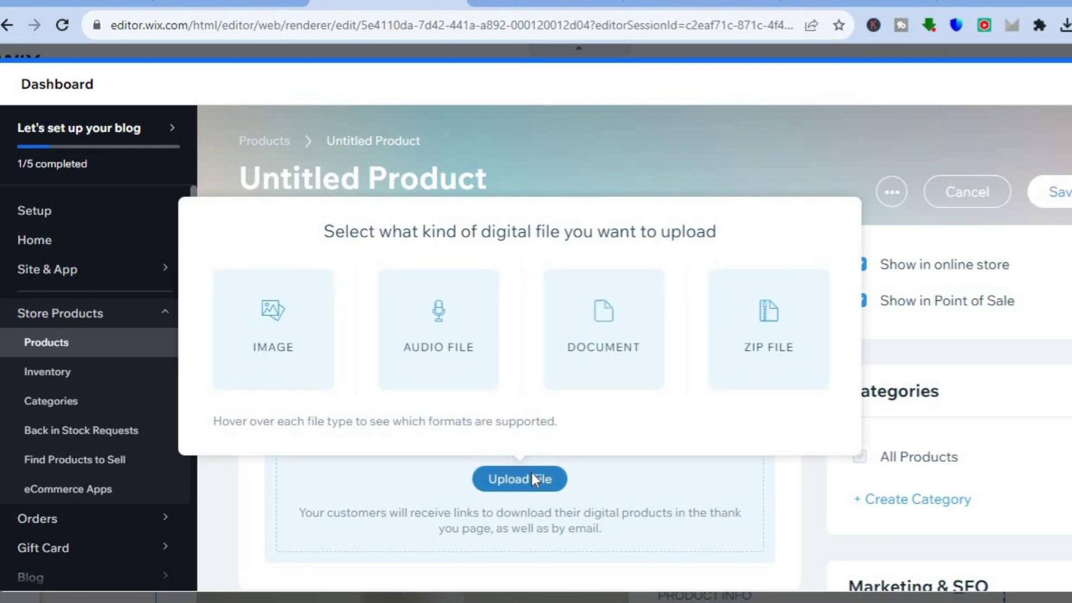
{"action": "left_click", "coordinate": [288, 328]}
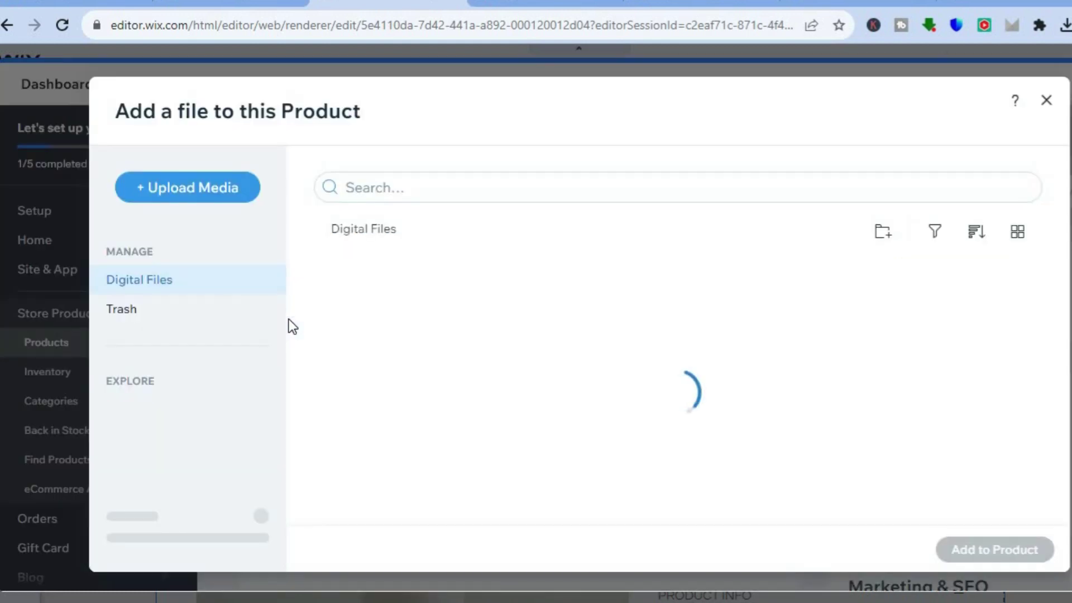
{"action": "left_click", "coordinate": [204, 190]}
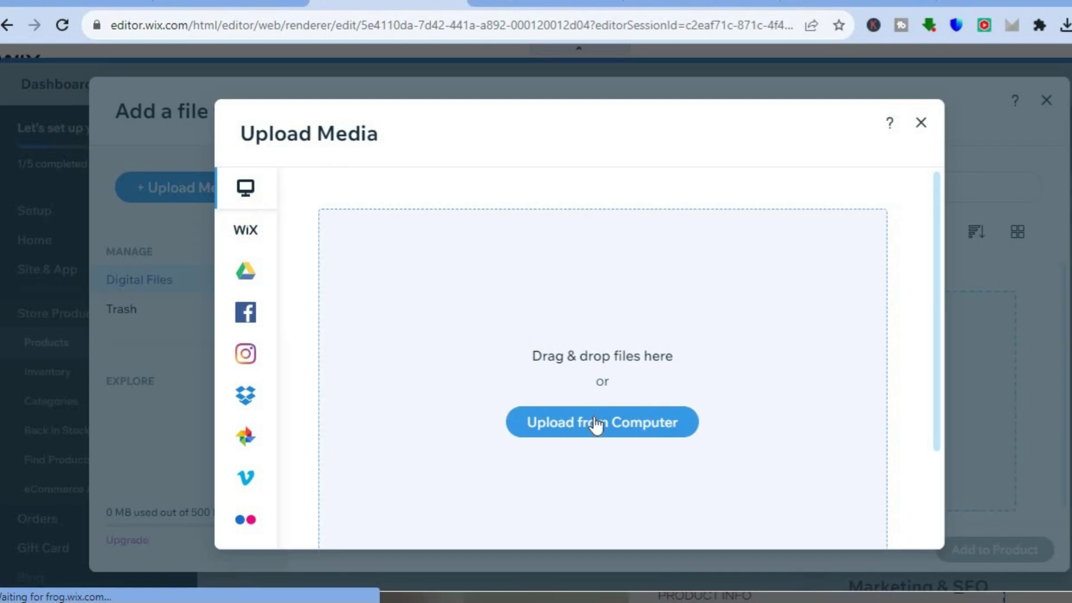
{"action": "left_click", "coordinate": [595, 417]}
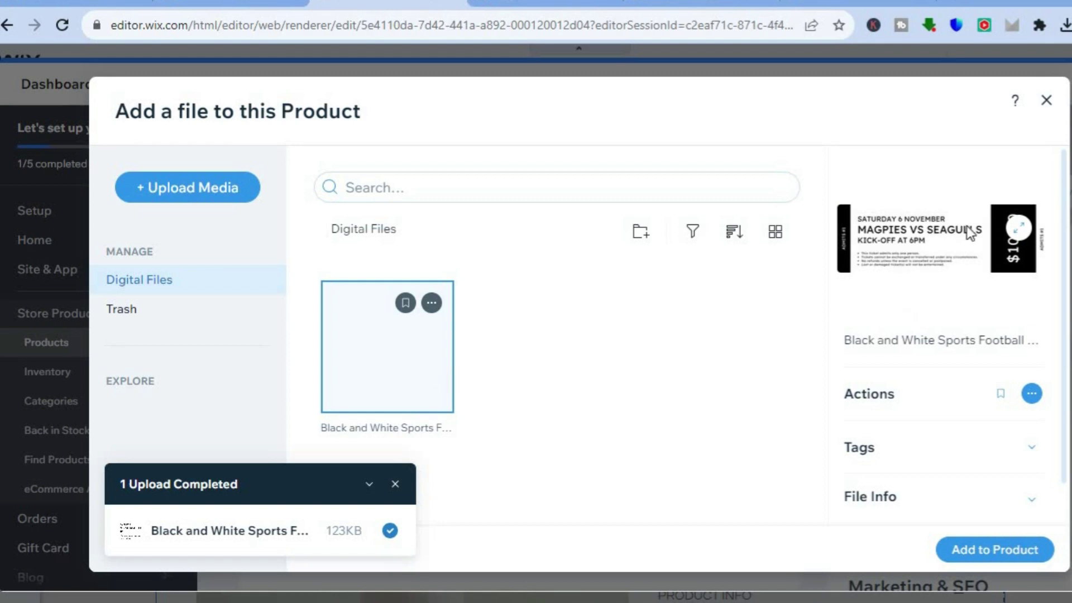
{"action": "left_click", "coordinate": [976, 552]}
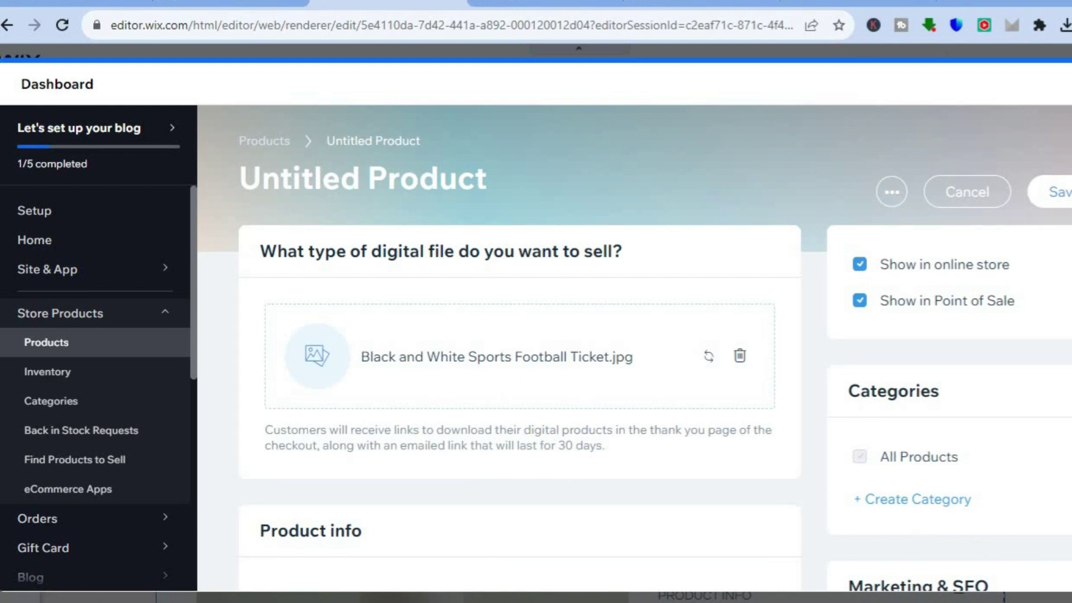
Enter 'tickets for friday night football' as the product name
{"action": "scroll", "coordinate": [635, 348], "scroll_direction": "down", "scroll_amount": 4}
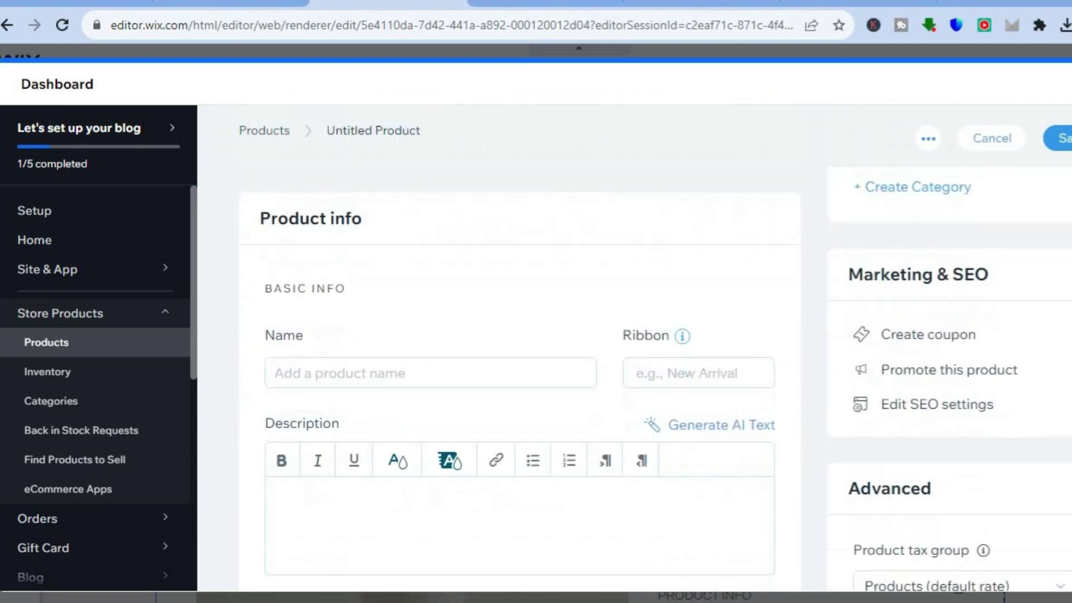
{"action": "left_click", "coordinate": [418, 371]}
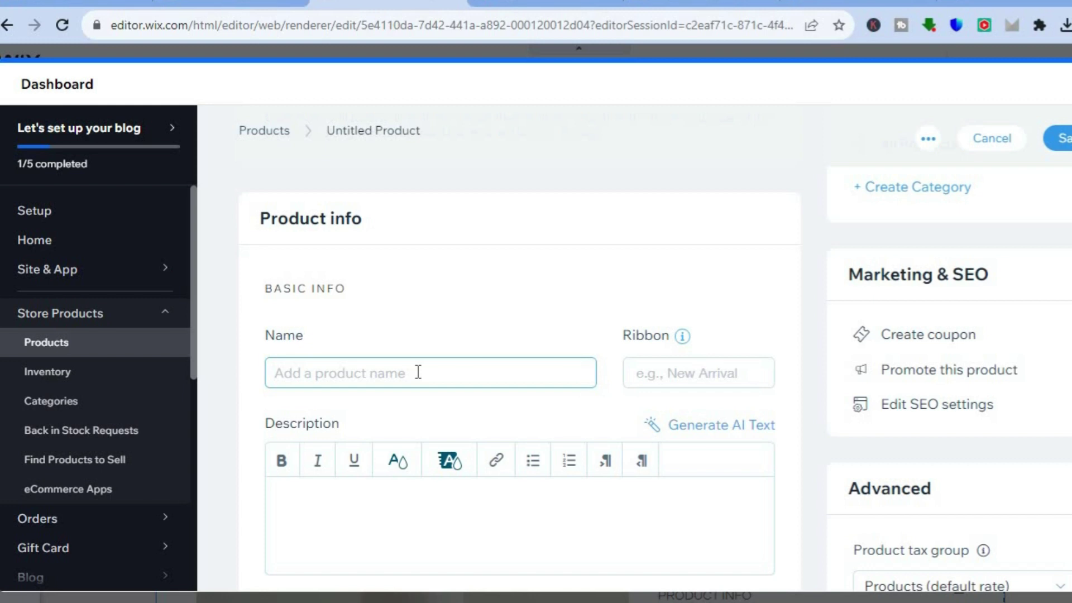
{"action": "type", "text": "tic"}
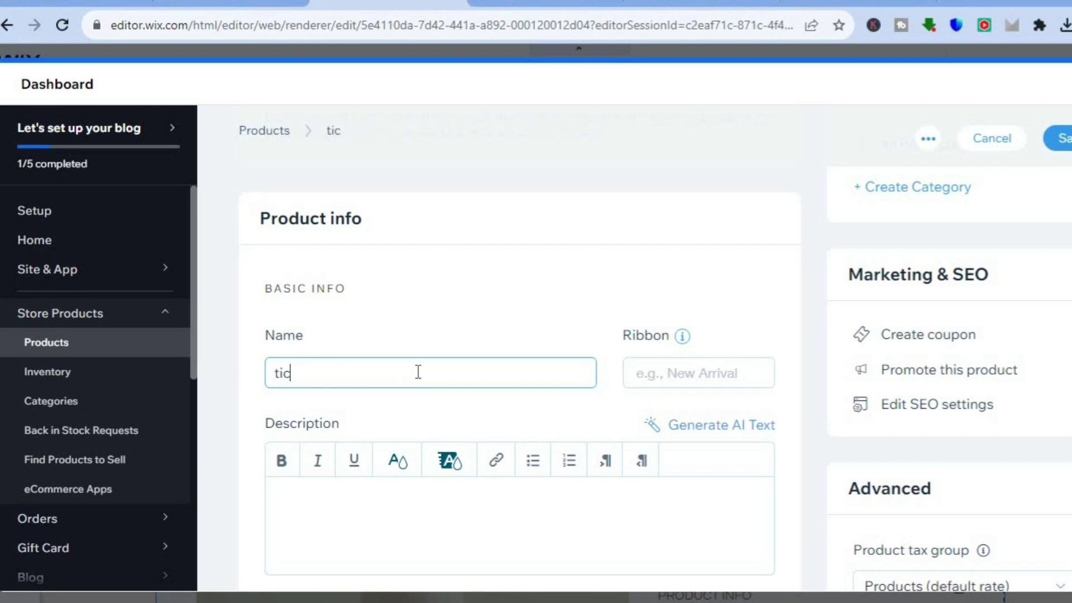
{"action": "type", "text": "kets for"}
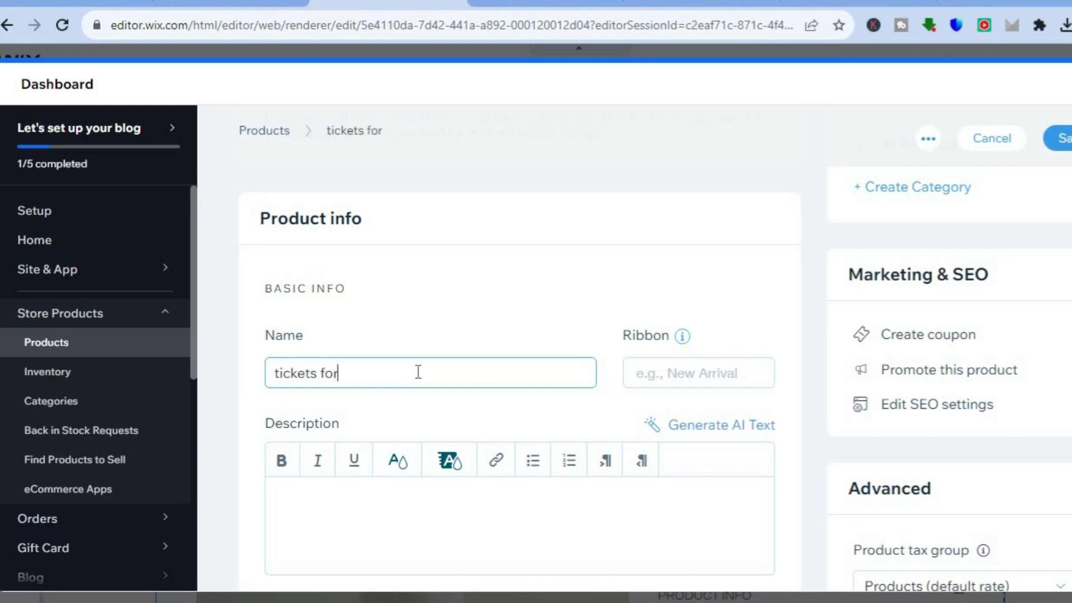
{"action": "type", "text": " friday ni"}
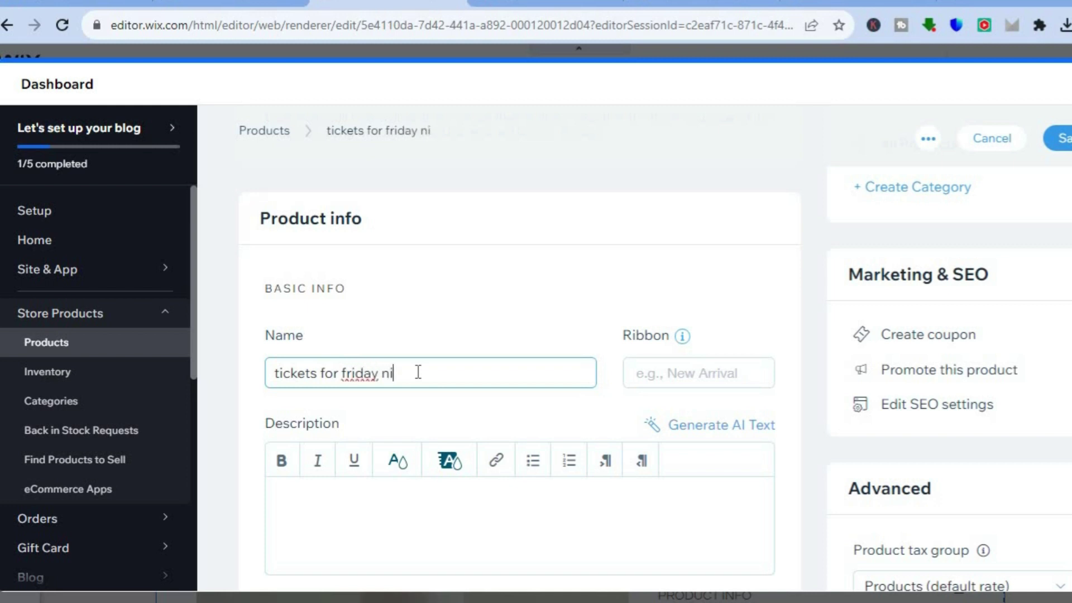
{"action": "type", "text": "ght football"}
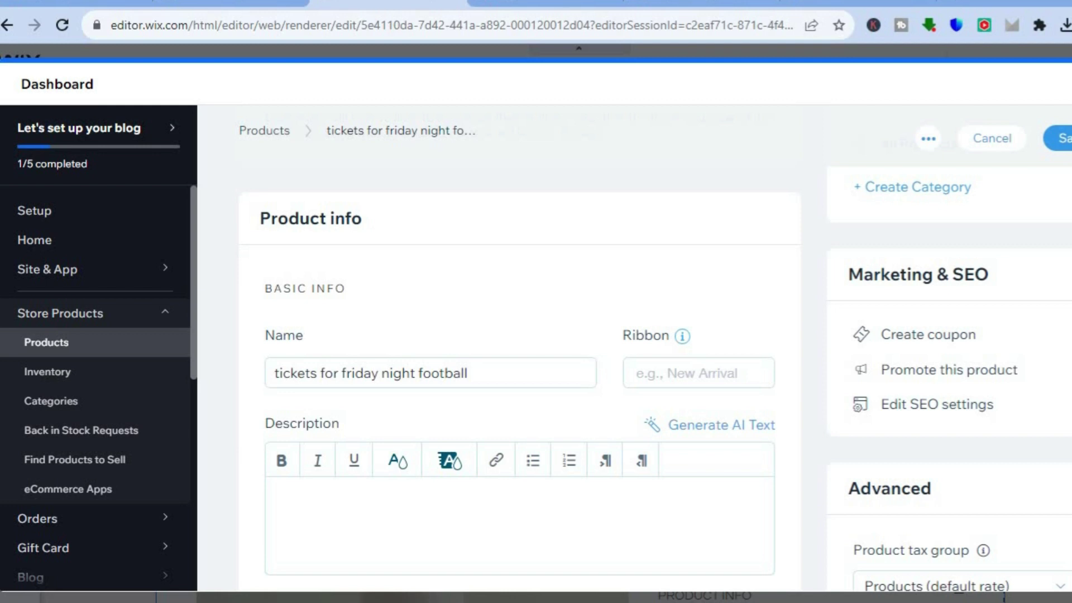
{"action": "scroll", "coordinate": [519, 379], "scroll_direction": "down", "scroll_amount": 5}
{"action": "scroll", "coordinate": [519, 380], "scroll_direction": "down", "scroll_amount": 1}
{"action": "scroll", "coordinate": [869, 445], "scroll_direction": "down", "scroll_amount": 2}
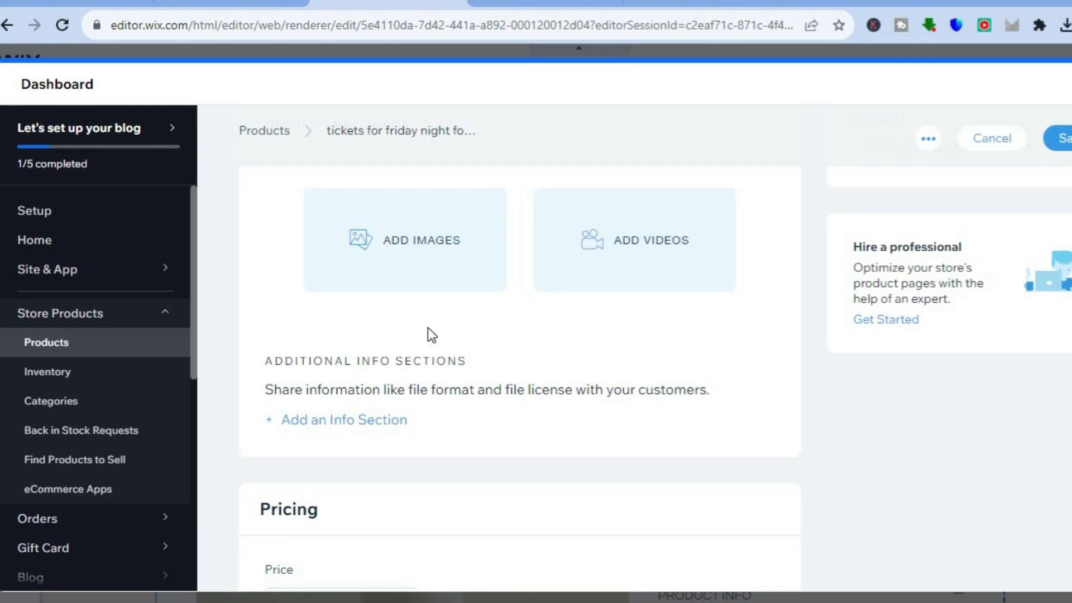
{"action": "left_click", "coordinate": [418, 244]}
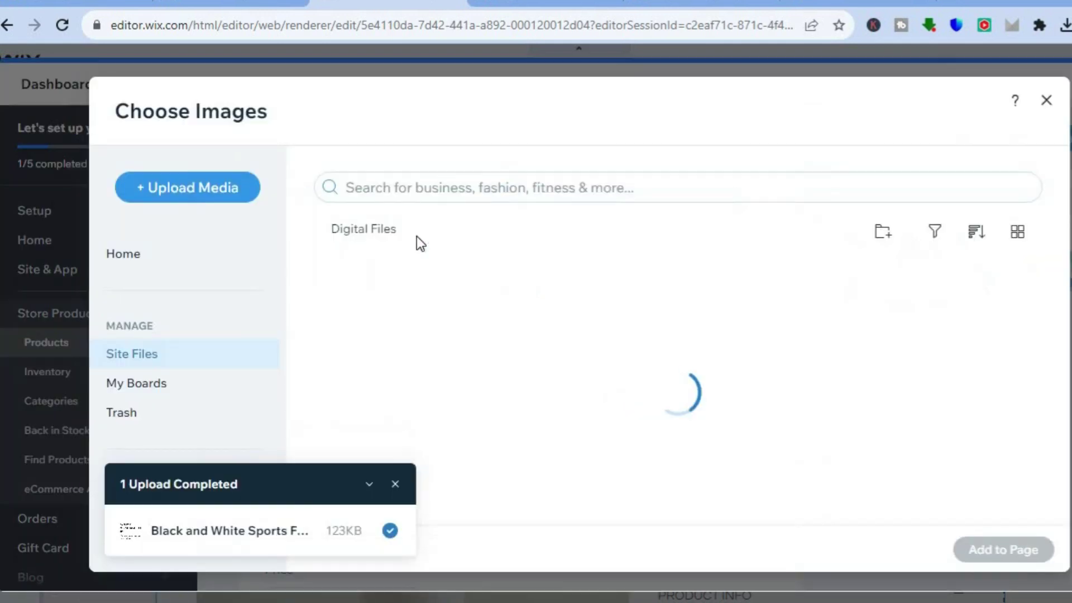
Upload Red Modern Football Sport Flyer from the computer and add it to the product gallery
{"action": "left_click", "coordinate": [177, 195]}
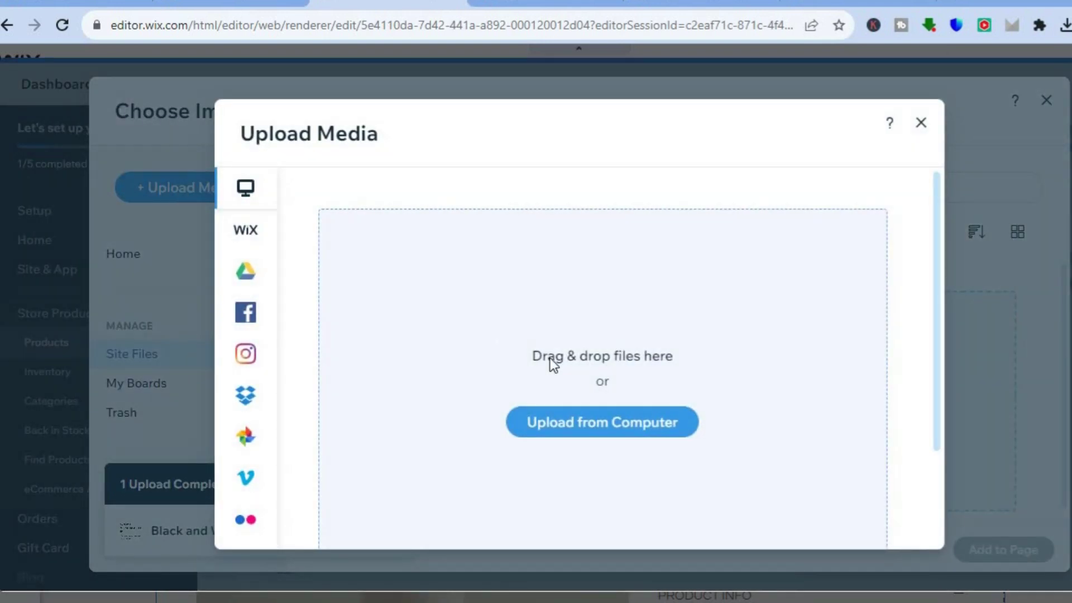
{"action": "left_click", "coordinate": [604, 426]}
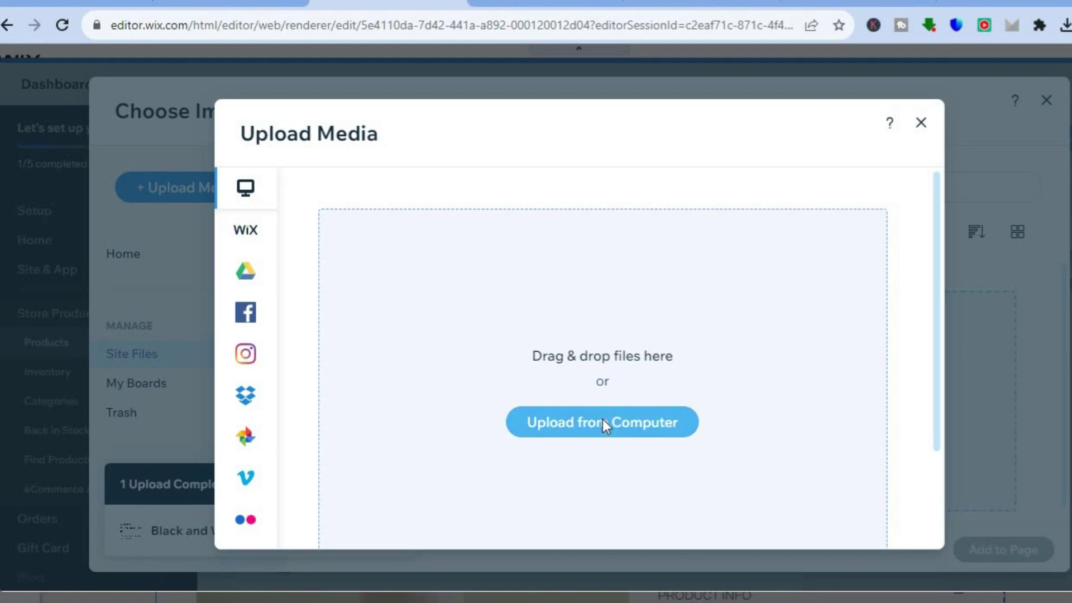
{"action": "left_click", "coordinate": [601, 419]}
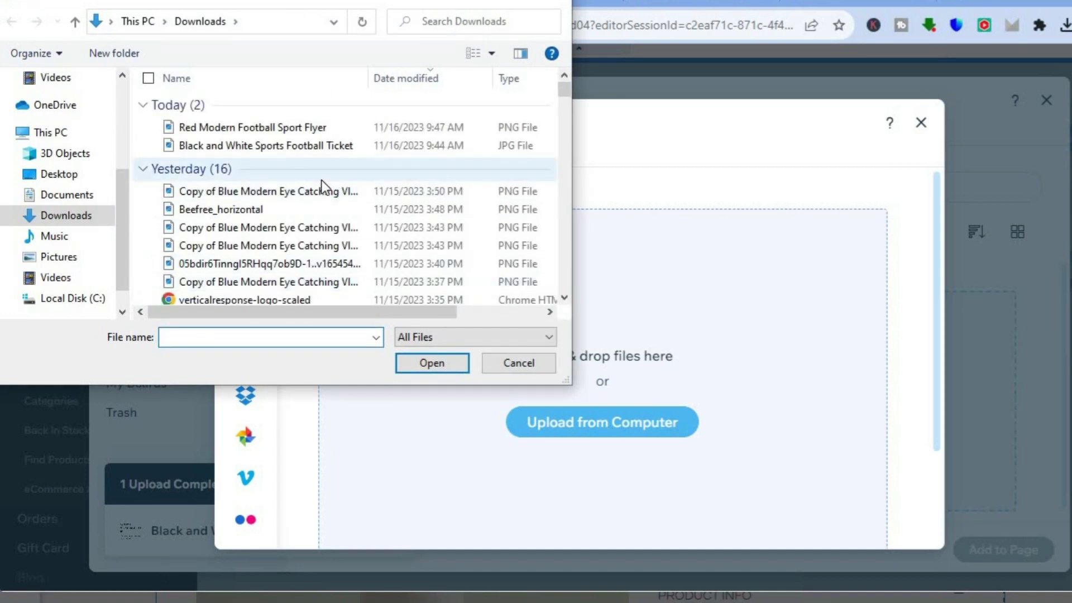
{"action": "left_click", "coordinate": [310, 125]}
{"action": "left_click", "coordinate": [421, 363]}
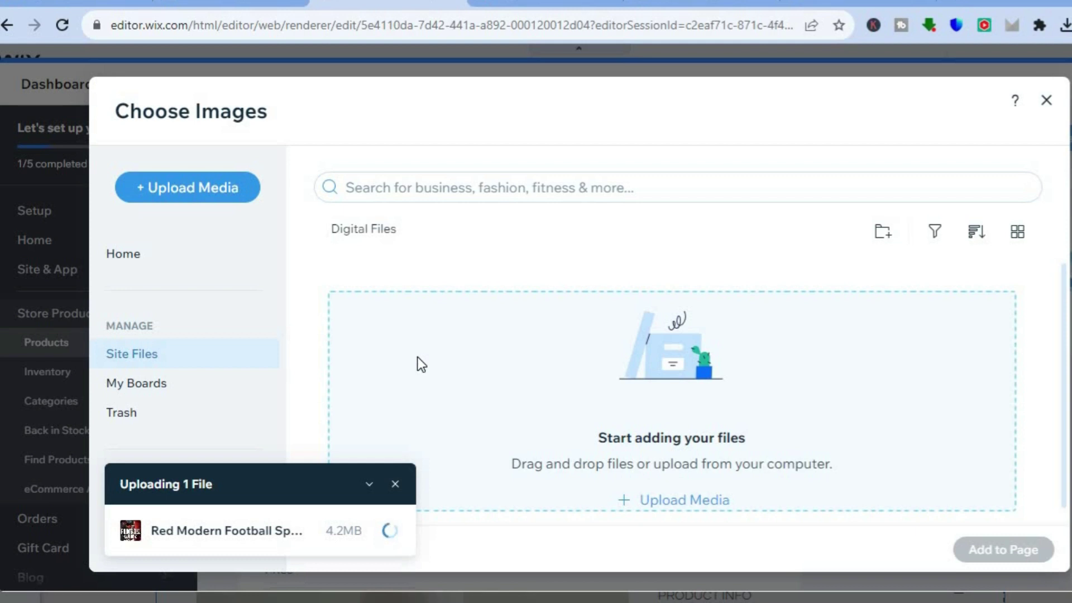
{"action": "left_click", "coordinate": [977, 544]}
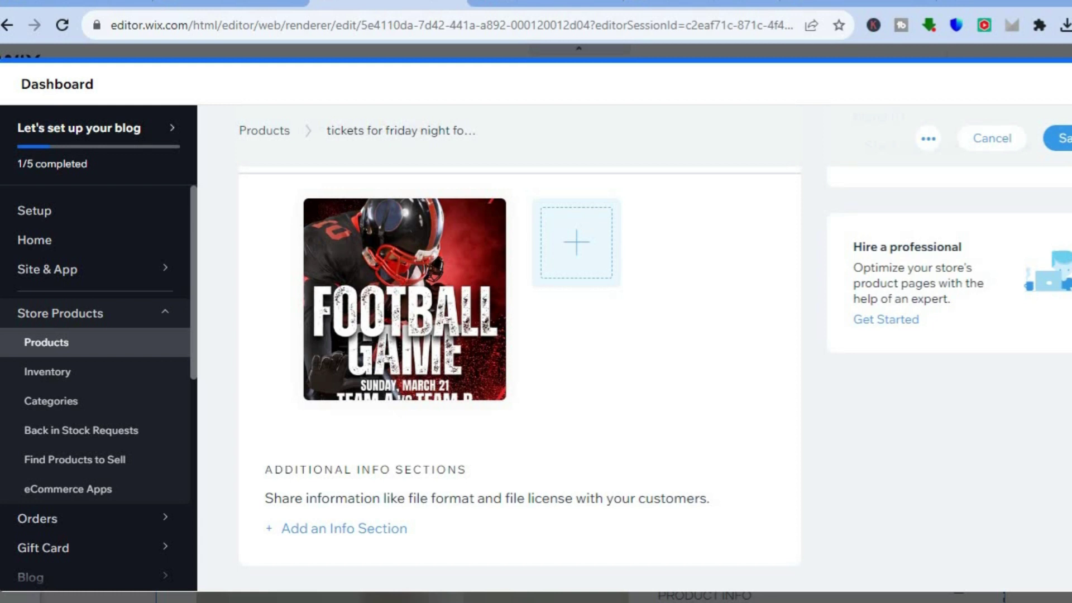
{"action": "scroll", "coordinate": [519, 379], "scroll_direction": "down", "scroll_amount": 6}
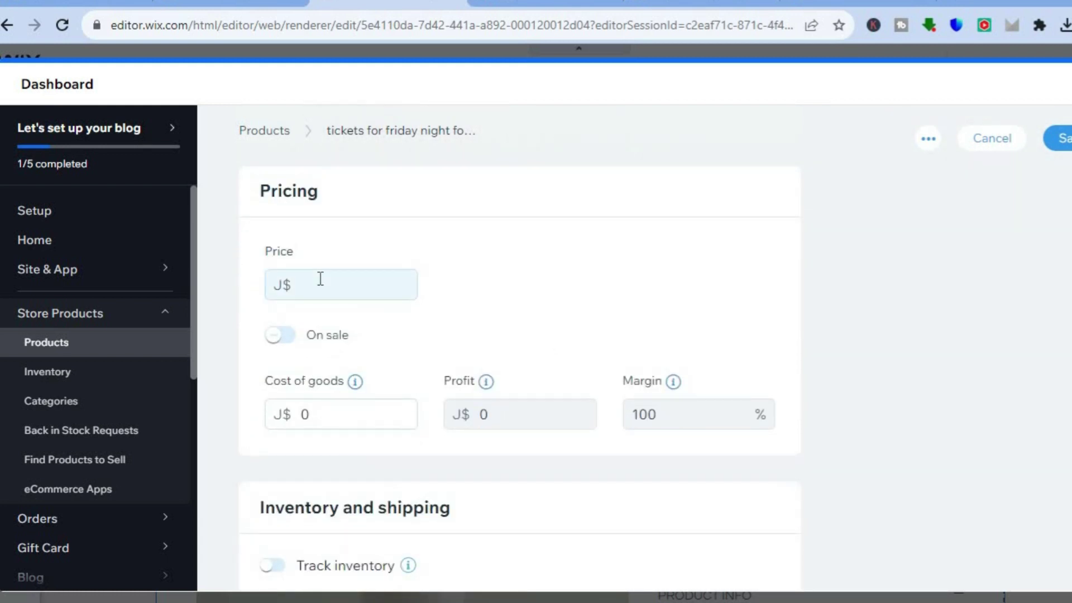
Set the price to J$100 and cost of goods to J$20, then save the product
{"action": "left_click", "coordinate": [320, 278]}
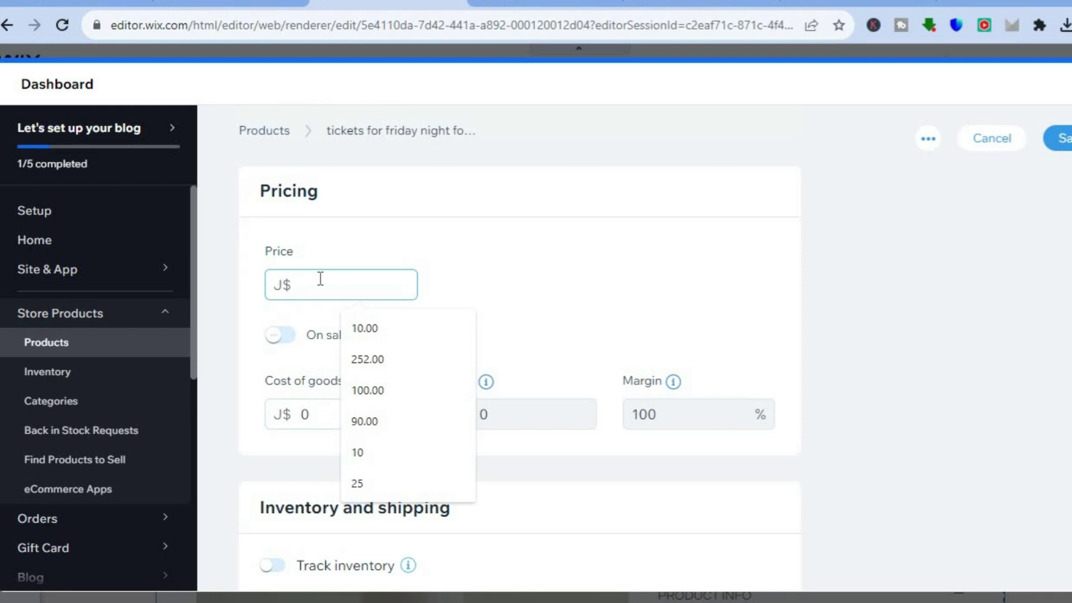
{"action": "type", "text": "100"}
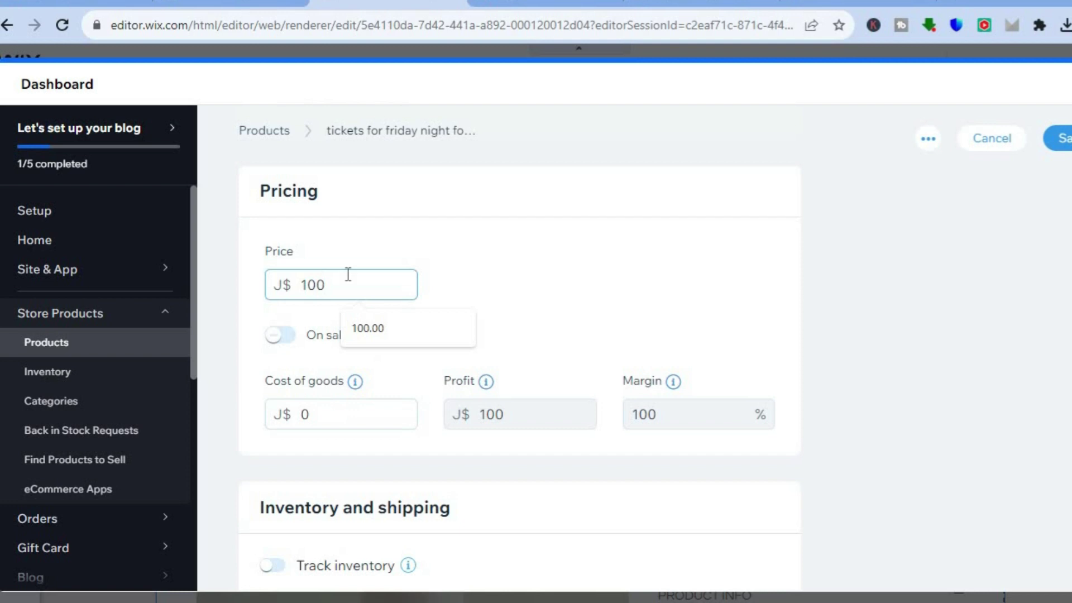
{"action": "left_click", "coordinate": [488, 277]}
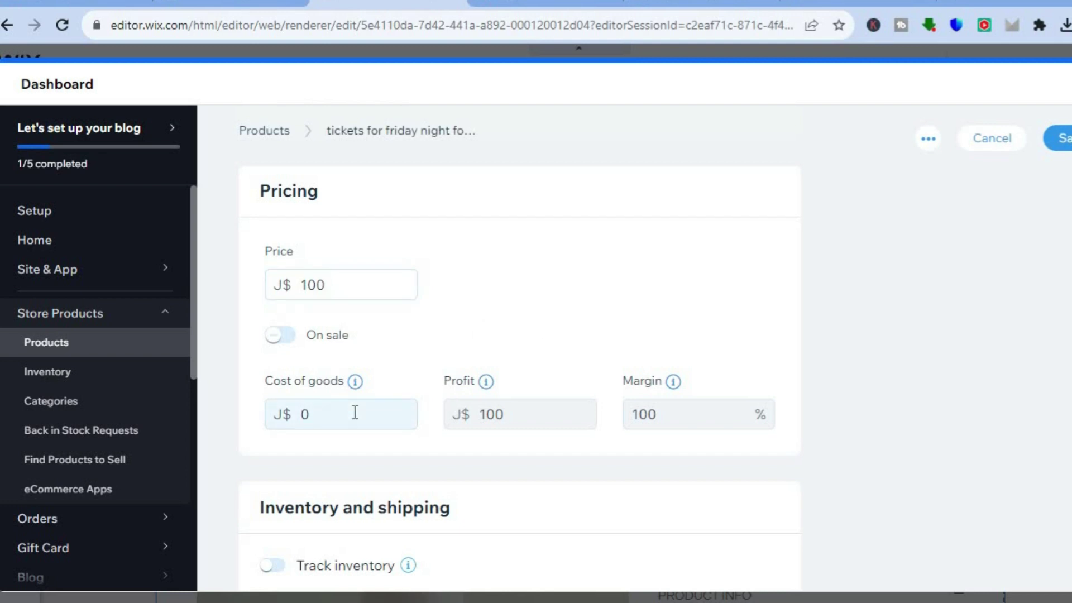
{"action": "left_click", "coordinate": [394, 424]}
{"action": "key", "text": "BackSpace"}
{"action": "type", "text": "20"}
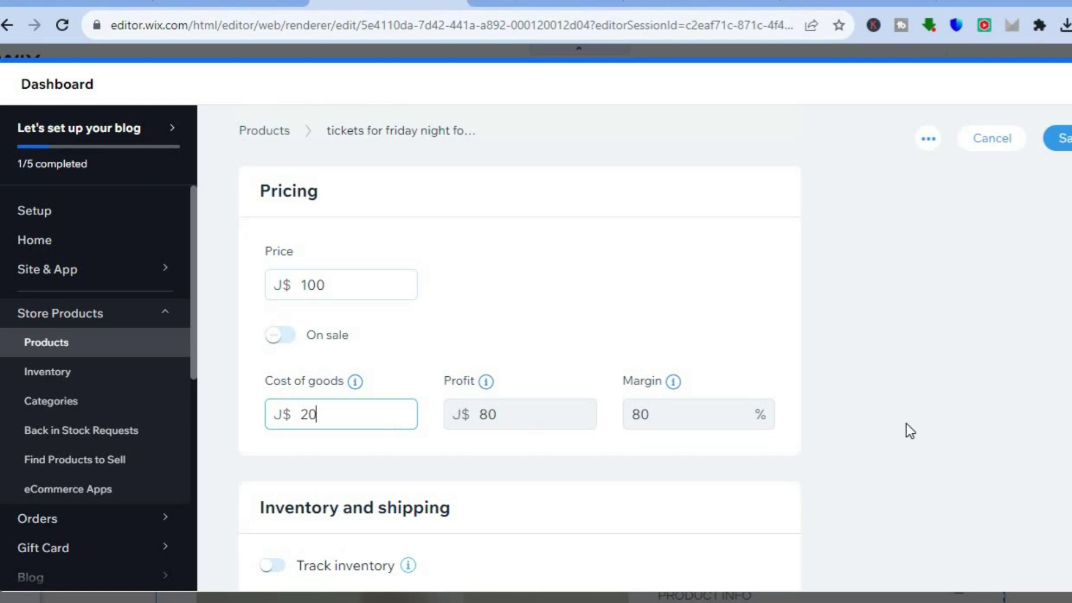
{"action": "scroll", "coordinate": [519, 346], "scroll_direction": "down", "scroll_amount": 4}
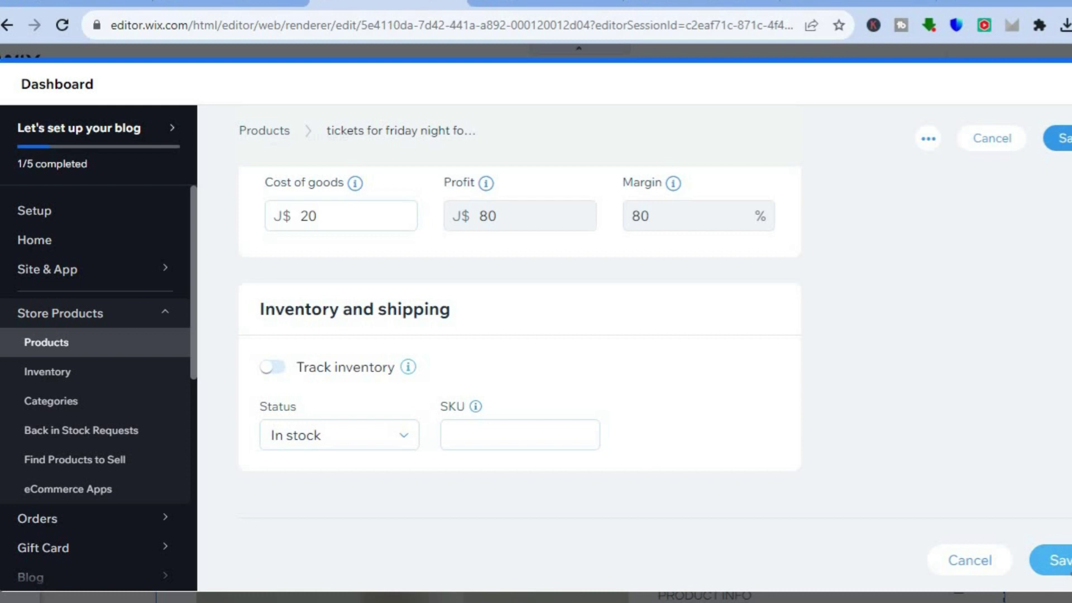
{"action": "left_click", "coordinate": [1063, 560]}
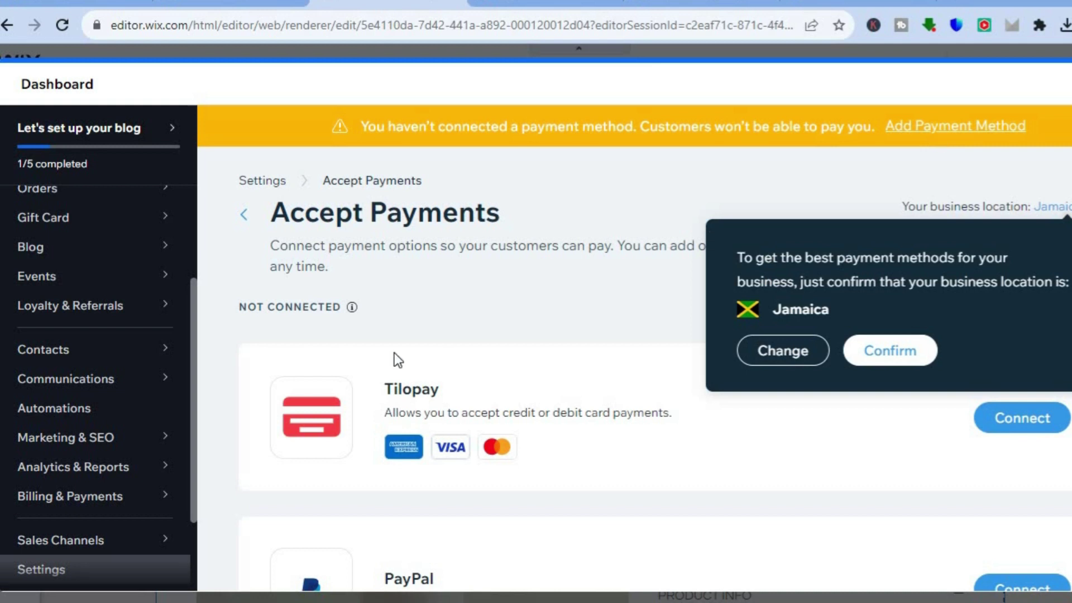
Open Billing & Payments > Payments and look through providers such as Tilopay and PayPal
{"action": "mouse_move", "coordinate": [149, 498]}
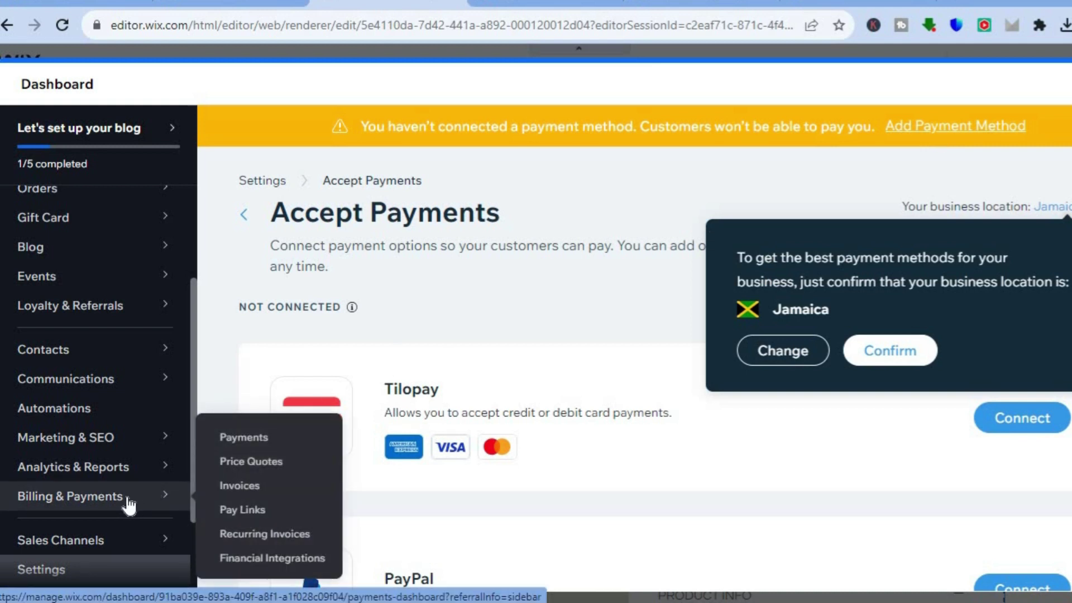
{"action": "left_click", "coordinate": [243, 438]}
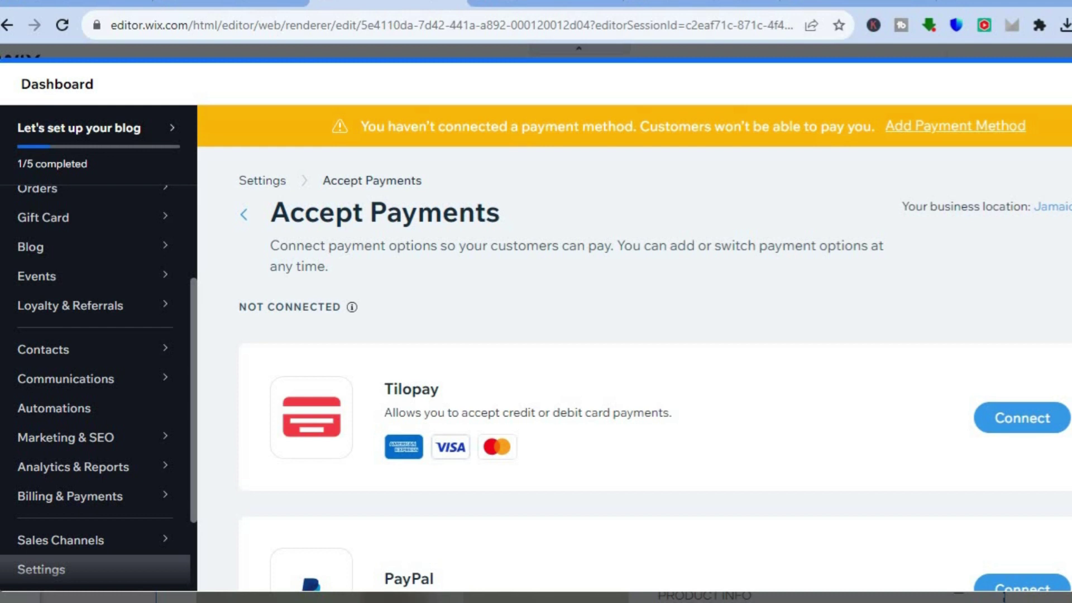
{"action": "scroll", "coordinate": [654, 371], "scroll_direction": "down", "scroll_amount": 3}
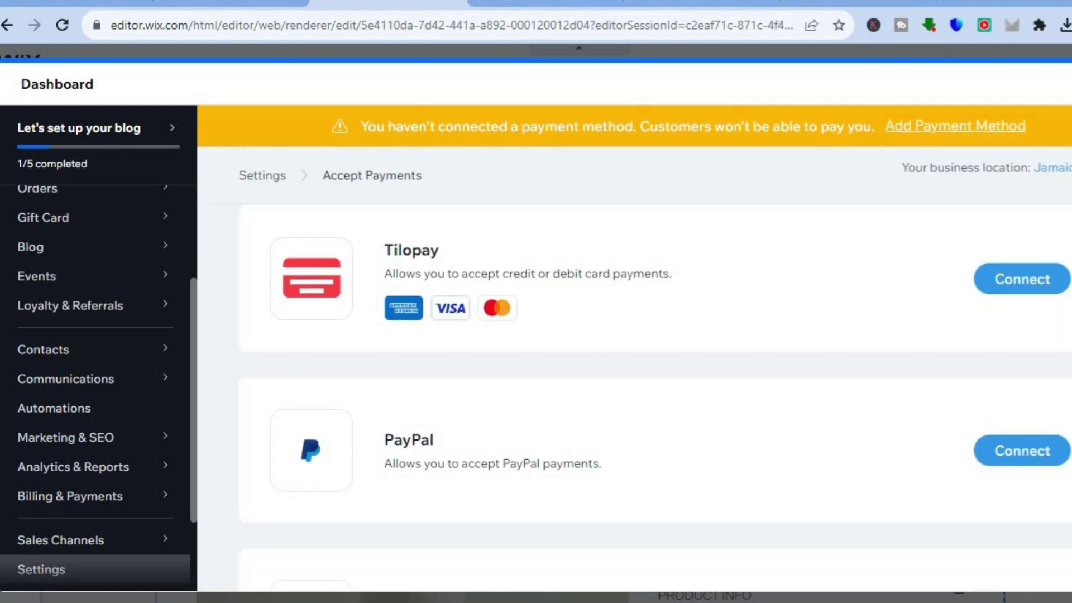
{"action": "scroll", "coordinate": [655, 404], "scroll_direction": "down", "scroll_amount": 1}
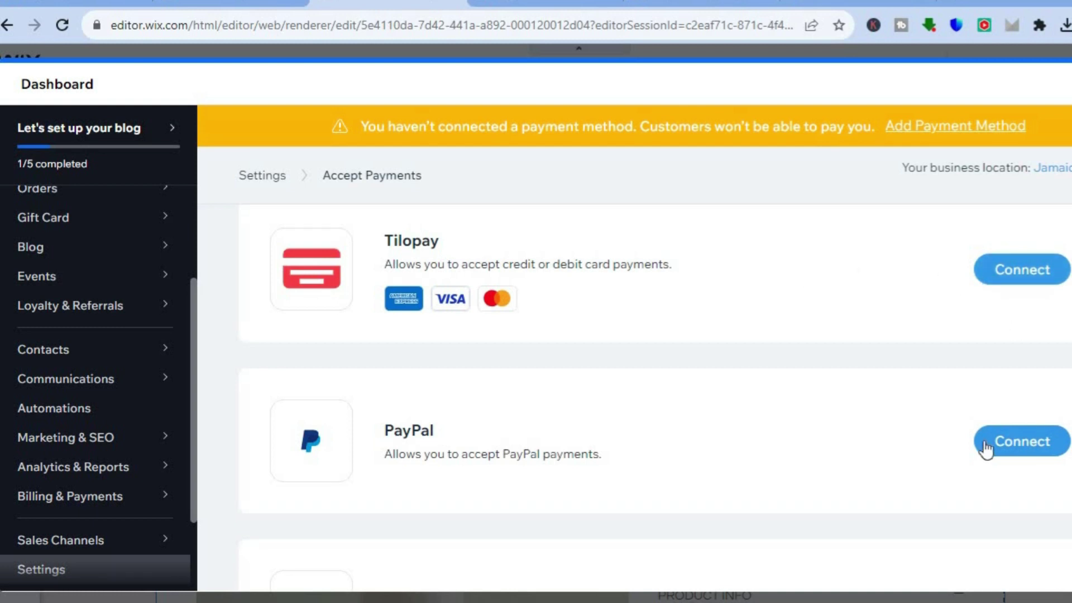
{"action": "left_click", "coordinate": [1029, 451]}
{"action": "scroll", "coordinate": [653, 391], "scroll_direction": "down", "scroll_amount": 3}
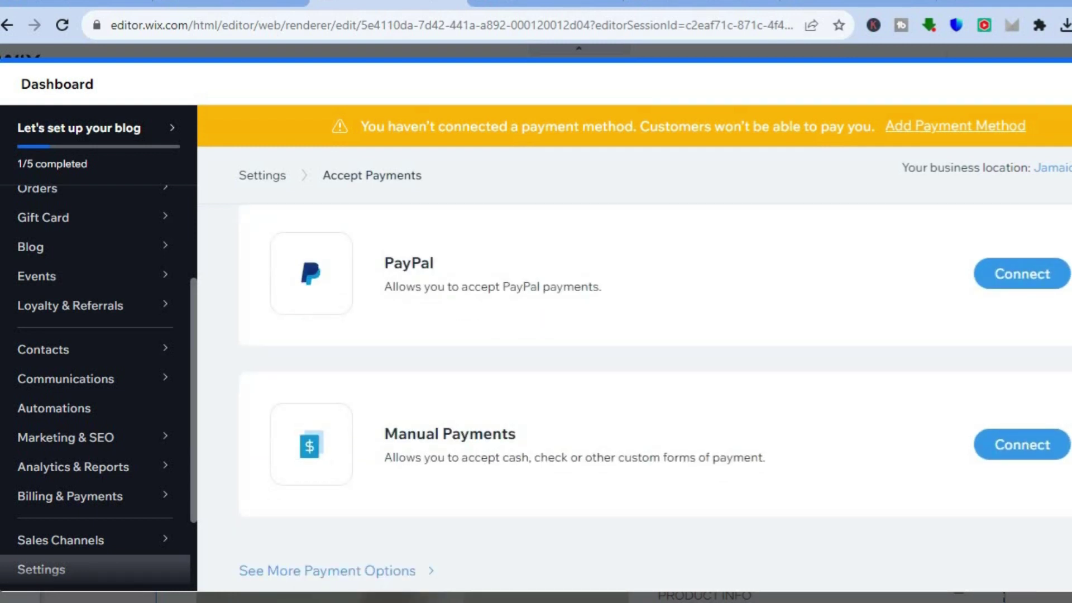
{"action": "scroll", "coordinate": [653, 391], "scroll_direction": "down", "scroll_amount": 1}
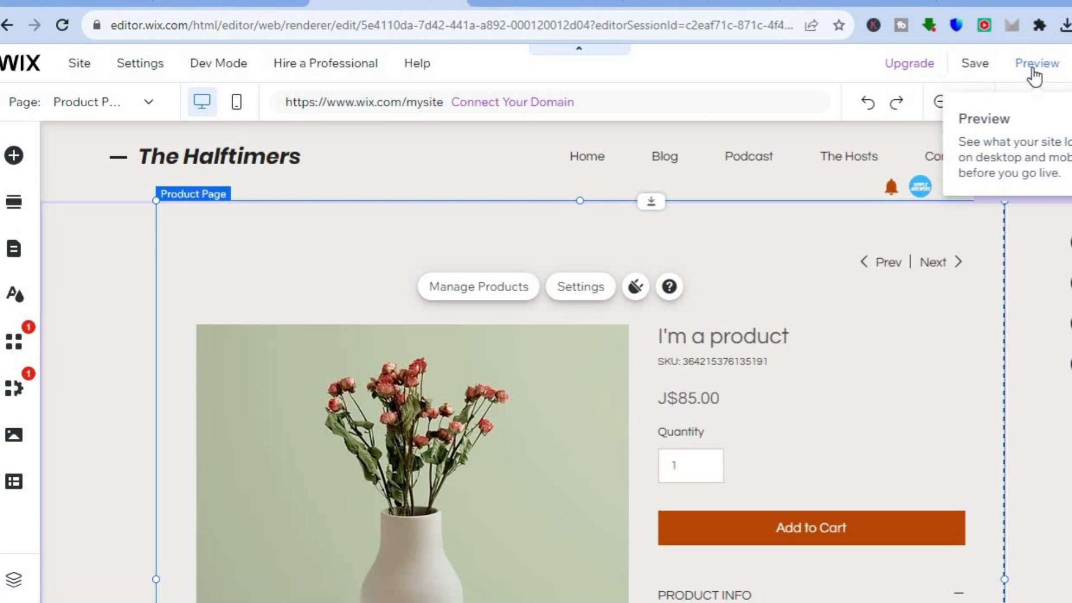
Preview the site to see the tickets for friday night football product page live
{"action": "left_click", "coordinate": [1042, 63]}
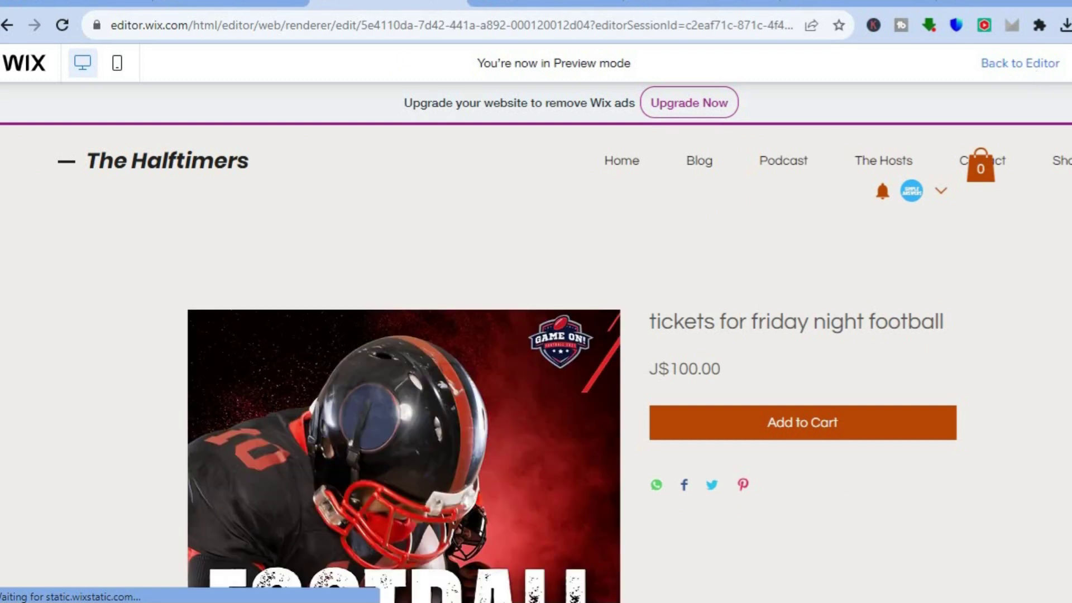
Scroll through the previewed ticket page to view the J$100.00 price and full Fauget Stadium flyer
{"action": "scroll", "coordinate": [573, 404], "scroll_direction": "down", "scroll_amount": 5}
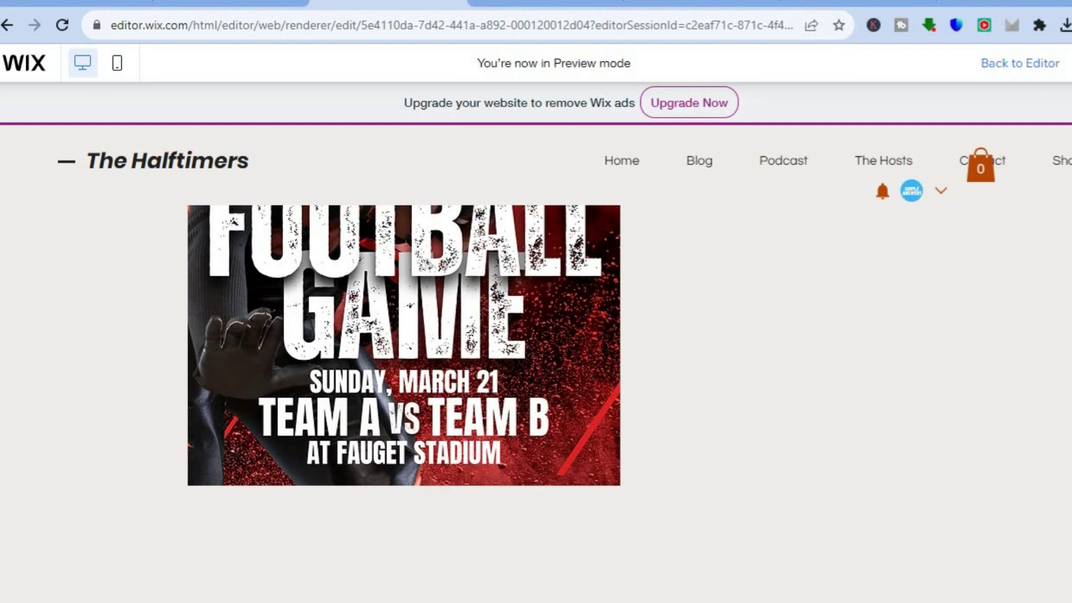
{"action": "scroll", "coordinate": [497, 518], "scroll_direction": "up", "scroll_amount": 5}
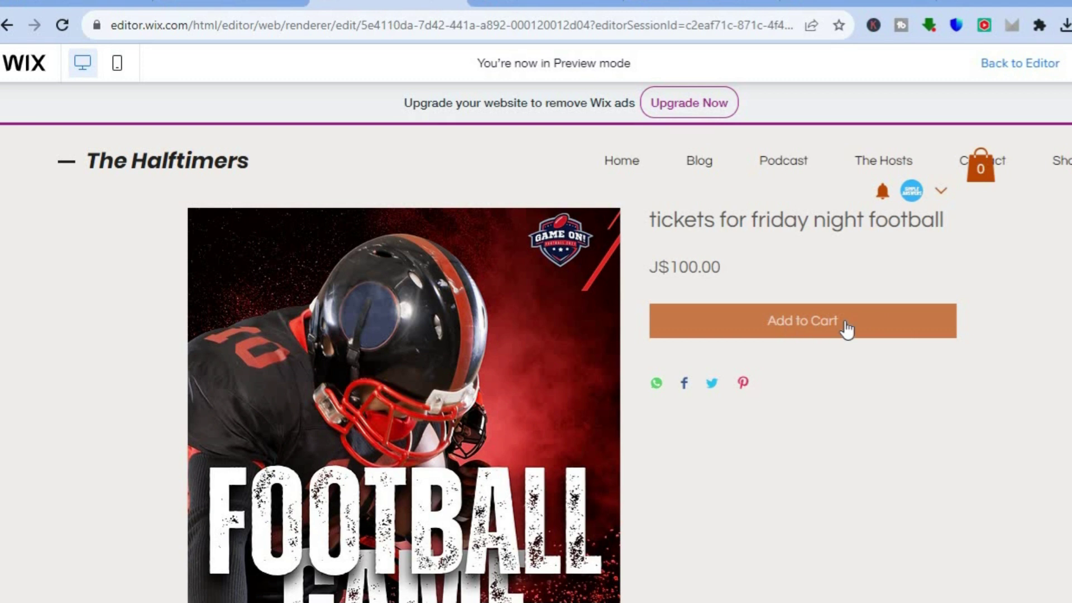
{"action": "scroll", "coordinate": [573, 404], "scroll_direction": "down", "scroll_amount": 3}
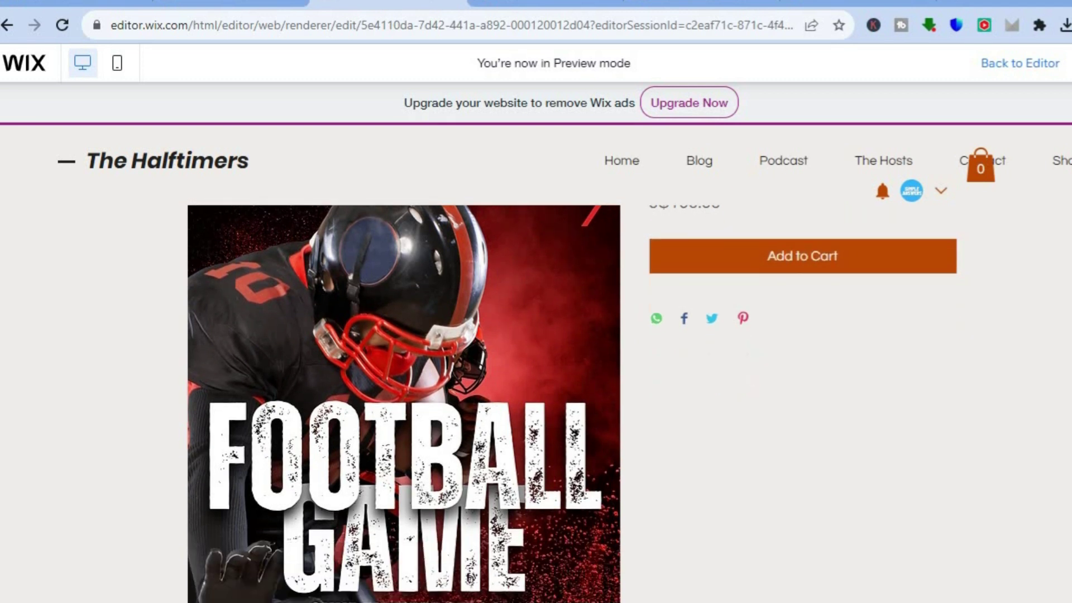
{"action": "scroll", "coordinate": [572, 404], "scroll_direction": "down", "scroll_amount": 5}
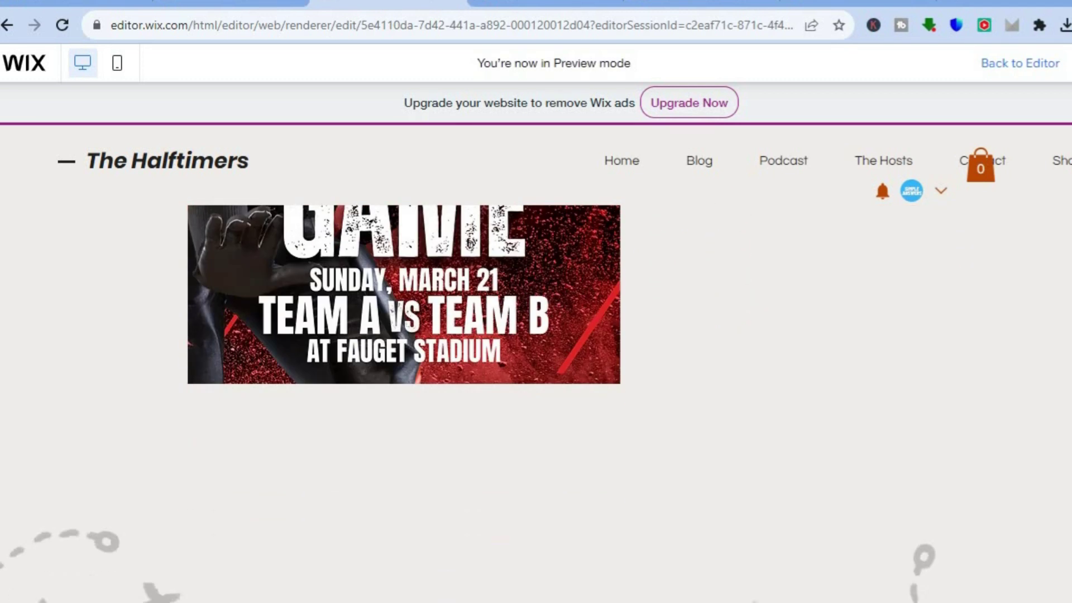